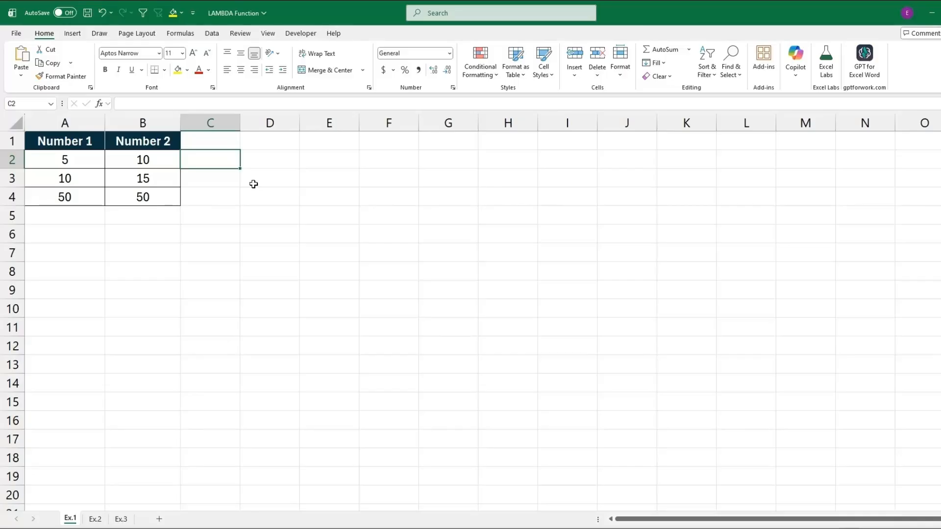
Enter the formula =LAMBDA(a,b,a+b) in cell C2.
{"action": "type", "text": "=lamb"}
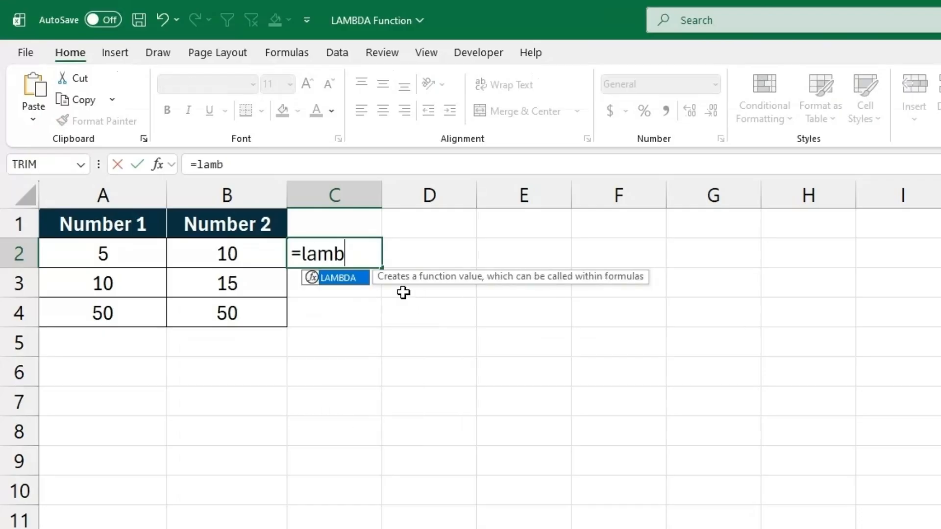
{"action": "type", "text": "da"}
{"action": "double_click", "coordinate": [343, 278]}
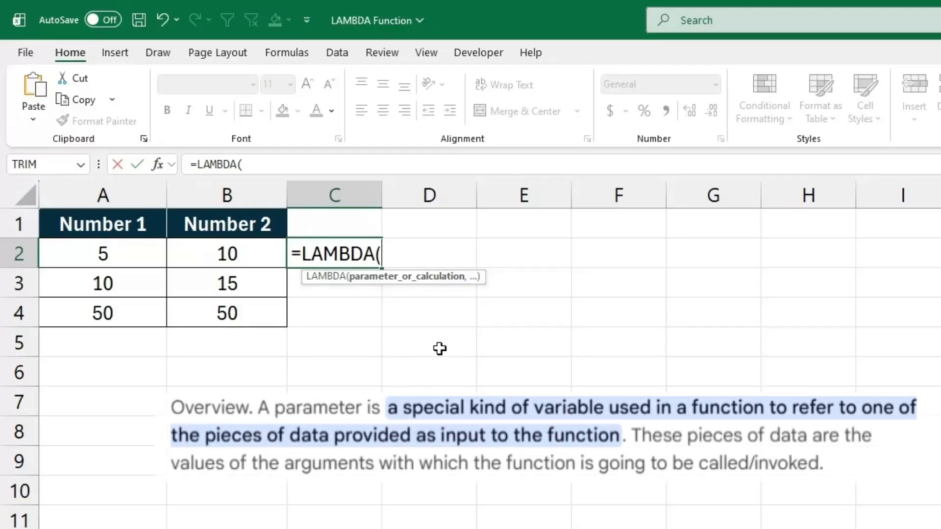
{"action": "type", "text": "a,b"}
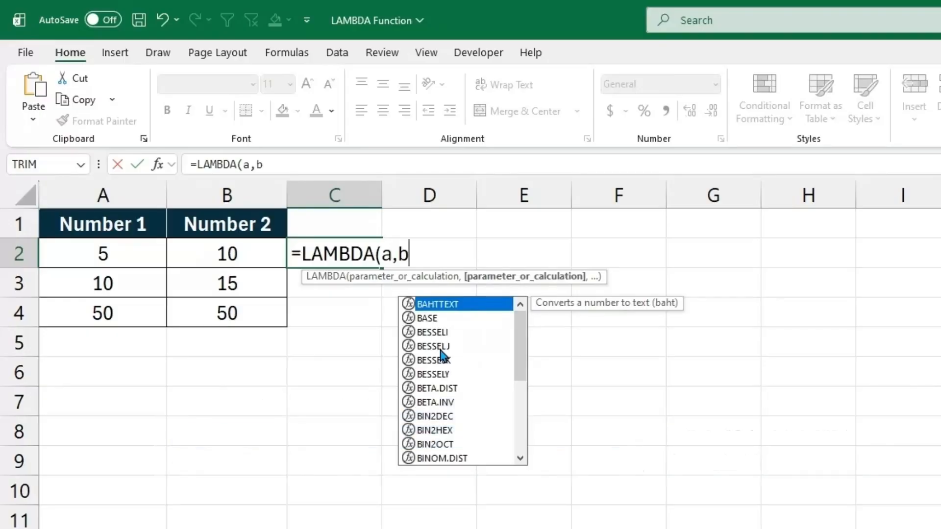
{"action": "type", "text": ",a+b"}
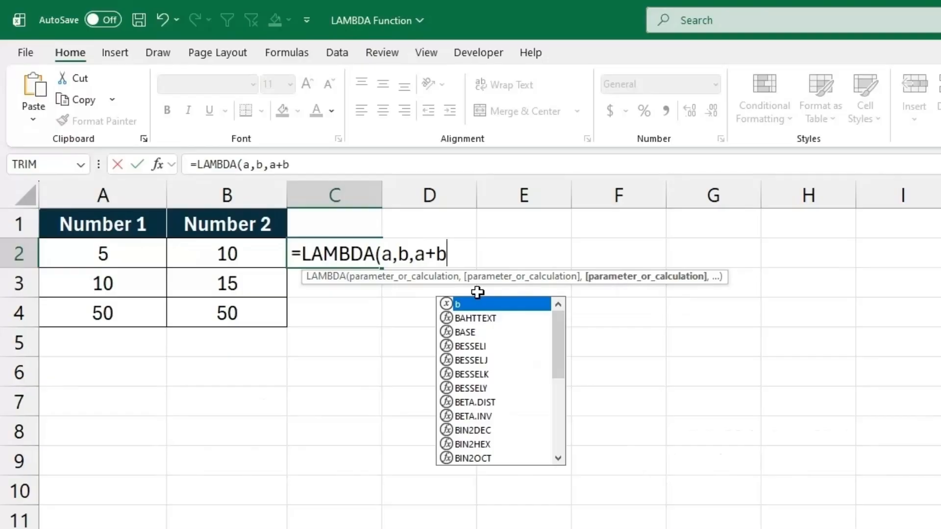
{"action": "type", "text": ")"}
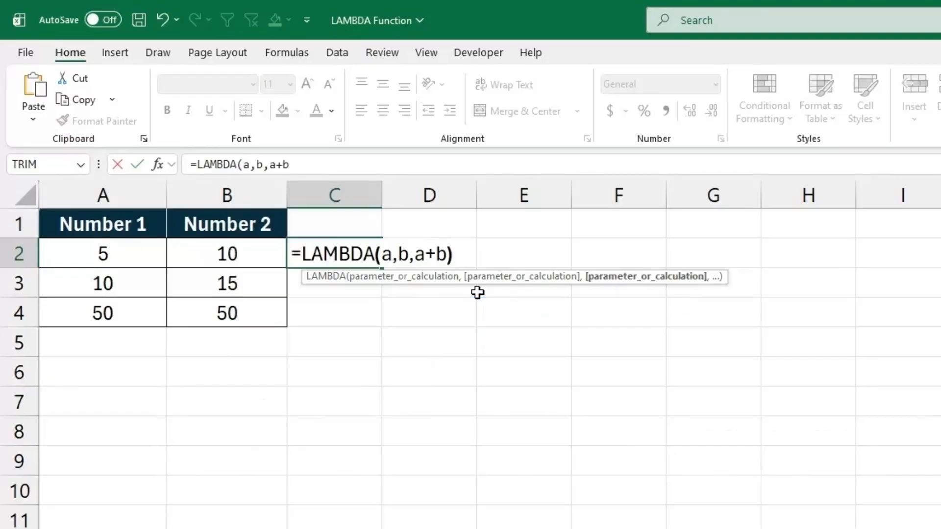
{"action": "key", "text": "Return"}
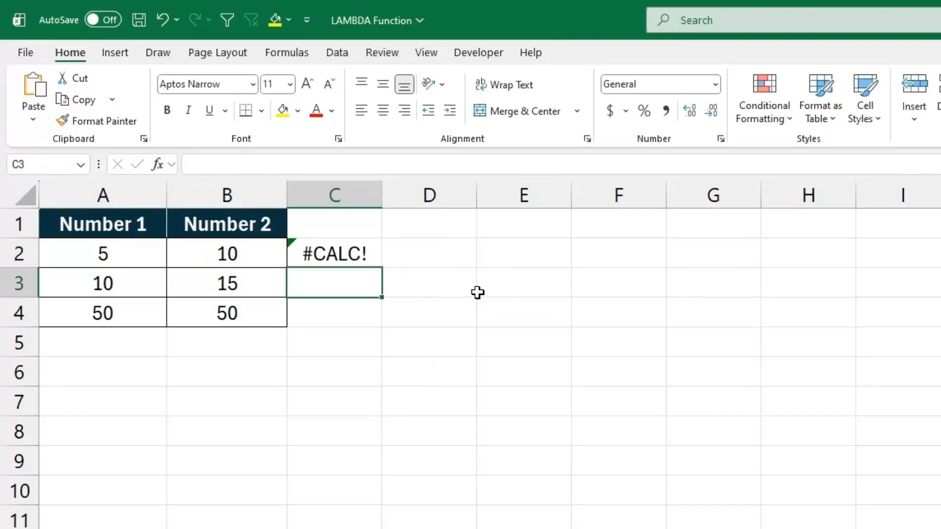
Copy the LAMBDA formula text from C2 and clear the cell.
{"action": "left_click", "coordinate": [353, 252]}
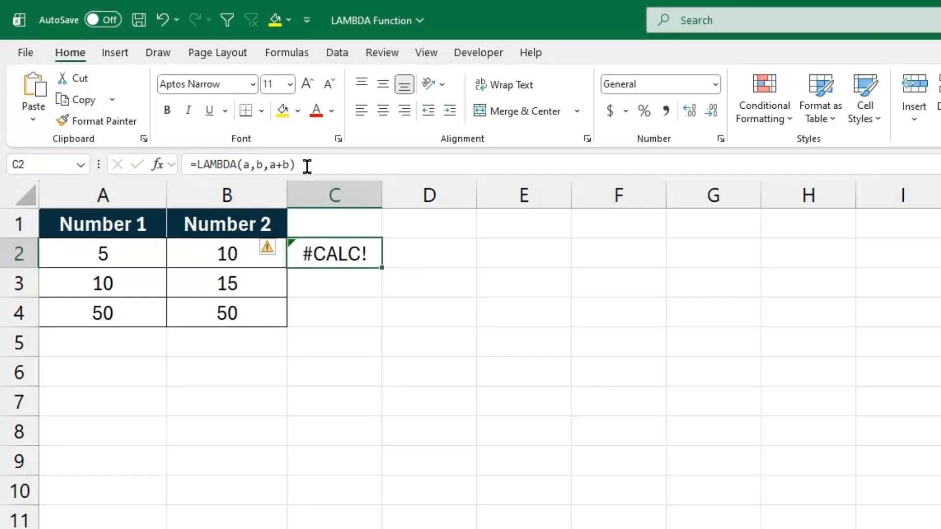
{"action": "left_click_drag", "start_coordinate": [307, 166], "coordinate": [177, 162]}
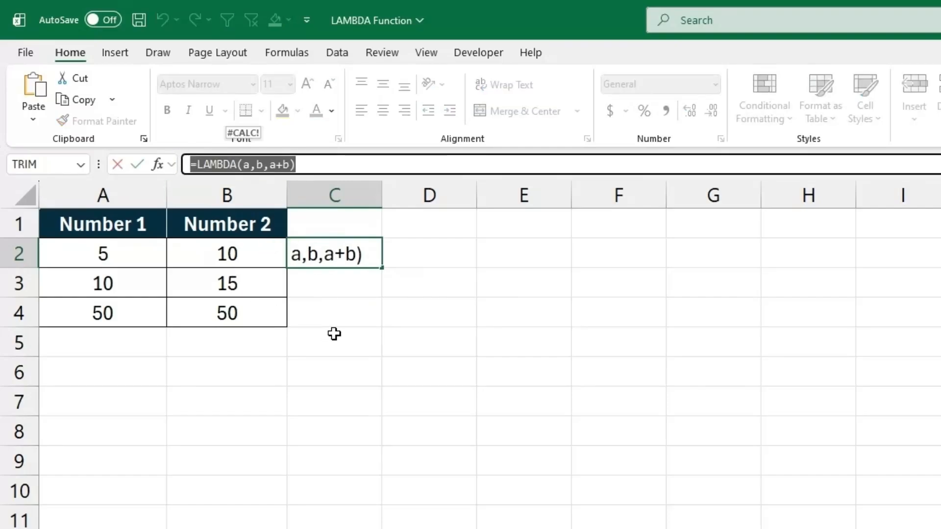
{"action": "key", "text": "ctrl+c"}
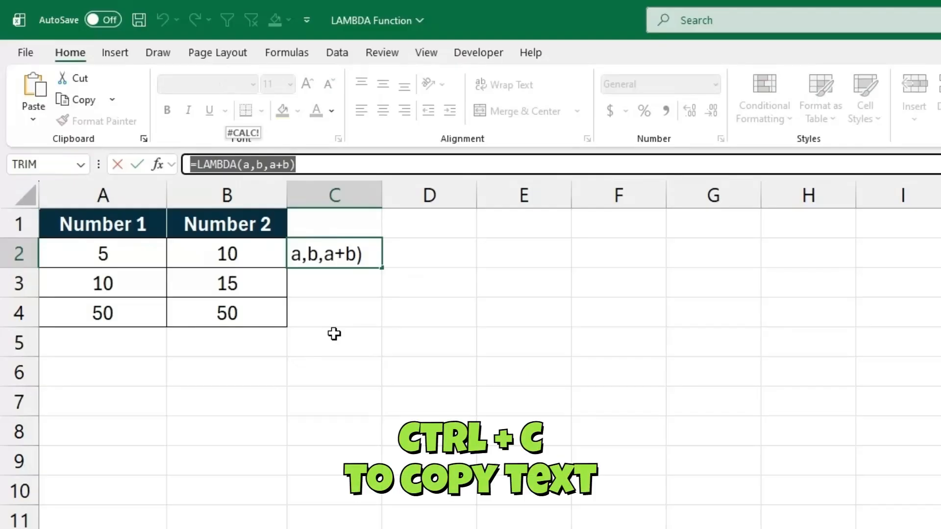
{"action": "key", "text": "Return"}
{"action": "key", "text": "Up"}
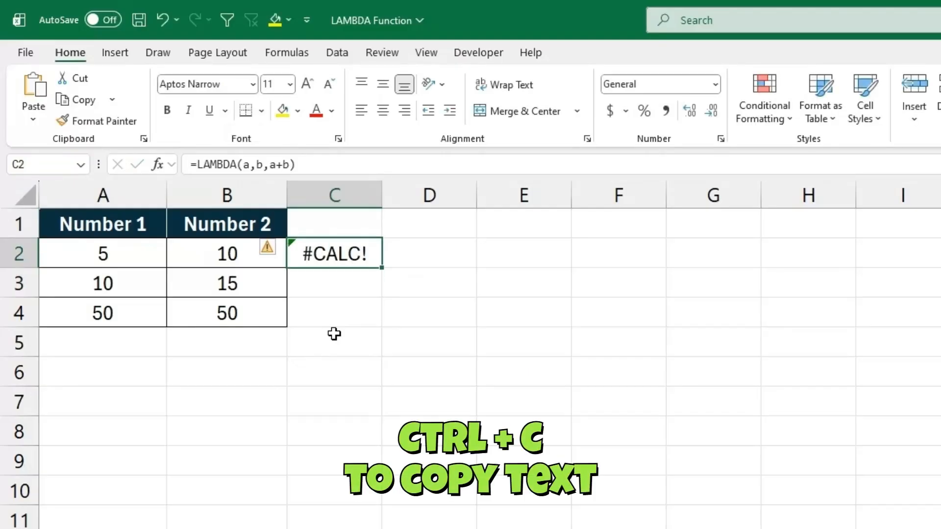
{"action": "key", "text": "Delete"}
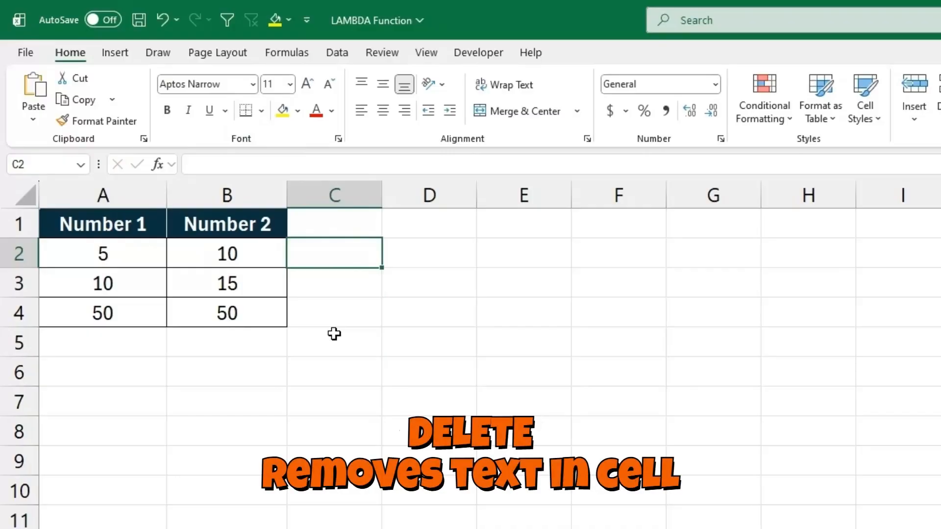
Start defining a new name called FIrstFunction with Workbook scope.
{"action": "left_click", "coordinate": [287, 54]}
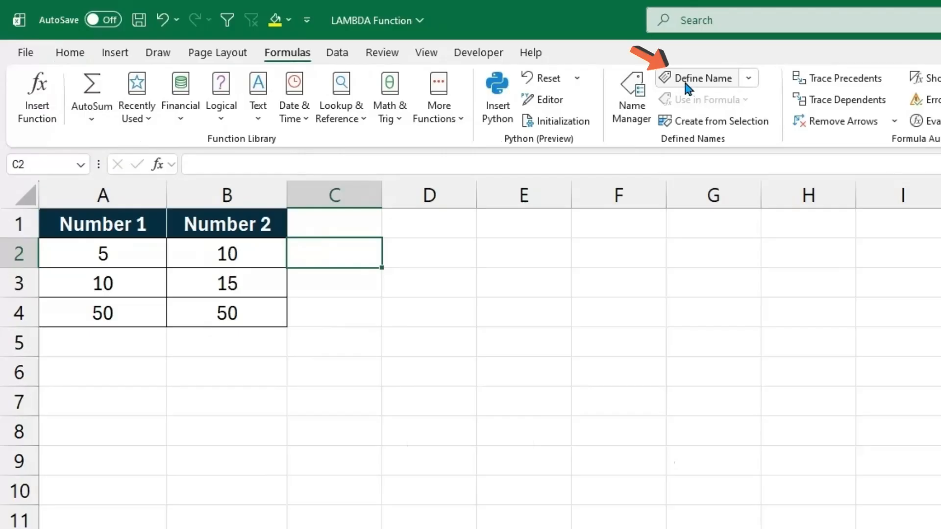
{"action": "left_click", "coordinate": [696, 77]}
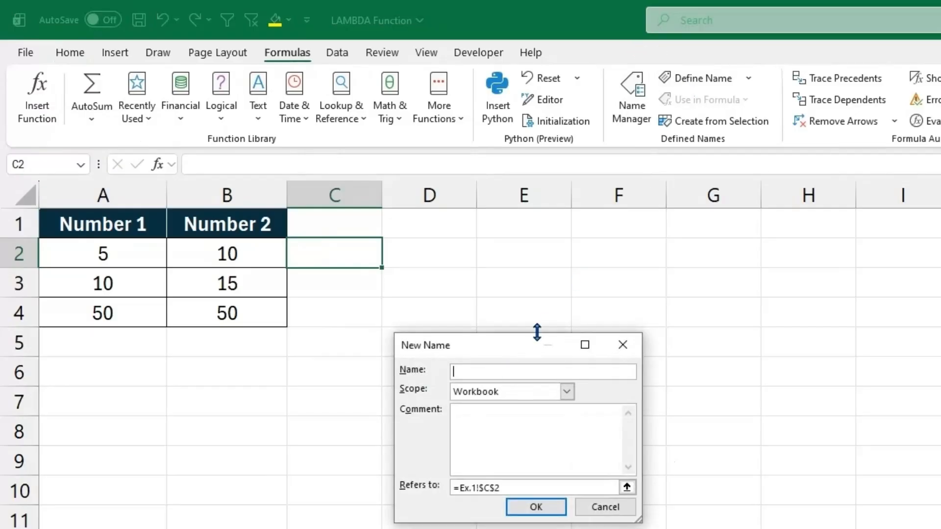
{"action": "type", "text": "FIrstFunction"}
{"action": "left_click", "coordinate": [570, 391]}
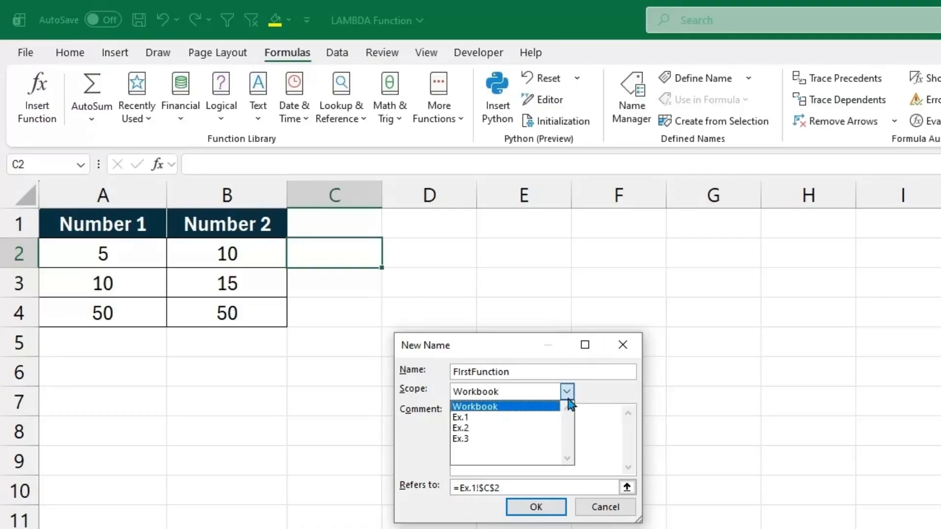
{"action": "left_click", "coordinate": [538, 408]}
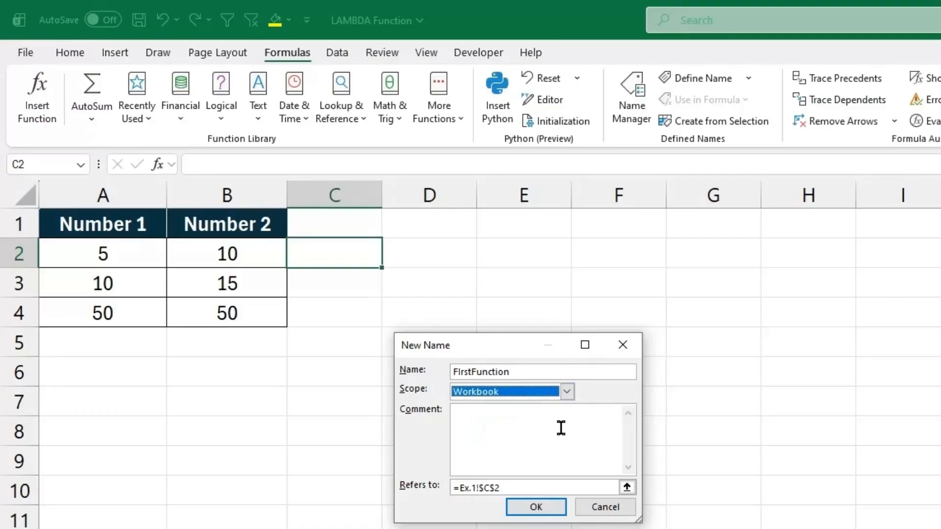
Add the comment "Our first function" to the new name.
{"action": "left_click", "coordinate": [560, 427]}
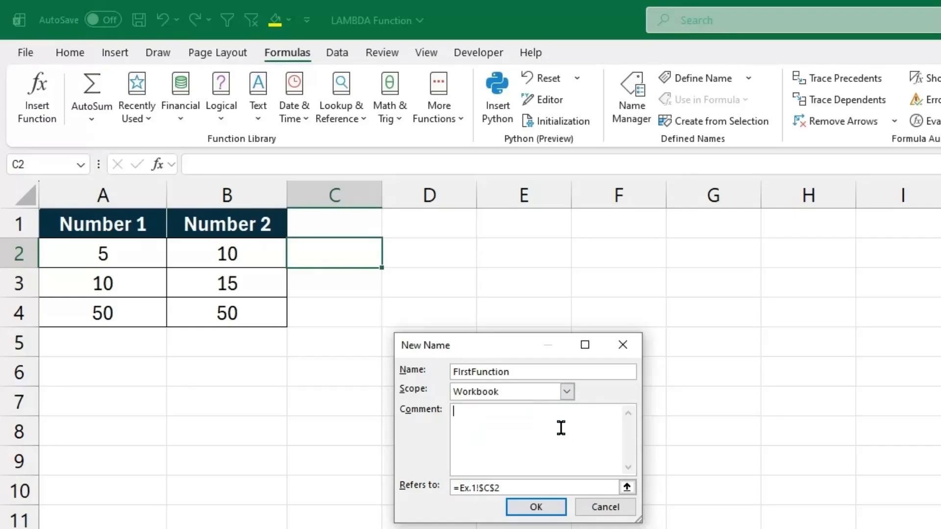
{"action": "type", "text": "Our first funtion"}
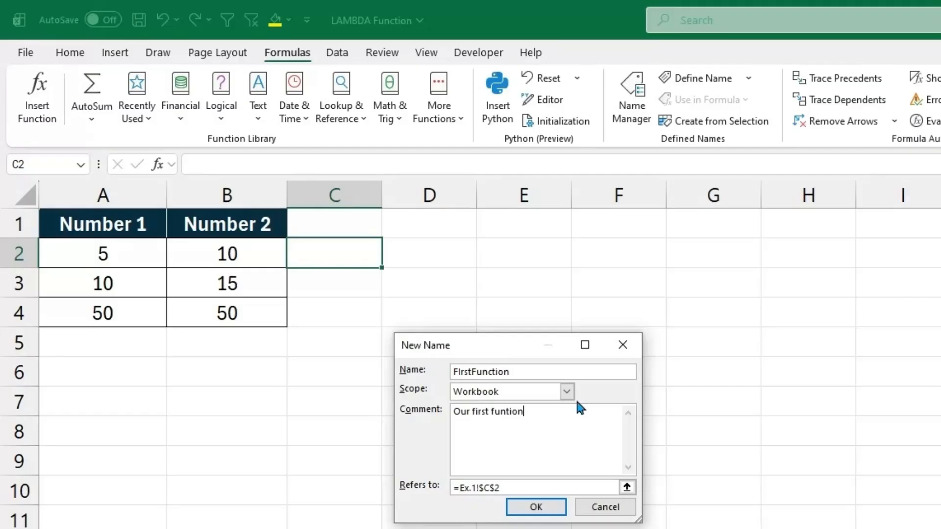
{"action": "key", "text": "BackSpace"}
{"action": "key", "text": "BackSpace"}
{"action": "key", "text": "BackSpace"}
{"action": "key", "text": "BackSpace"}
{"action": "type", "text": "ction"}
Replace the new name's reference with the copied =LAMBDA(a,b,a+b) formula and save the name.
{"action": "left_click_drag", "start_coordinate": [529, 484], "coordinate": [453, 486]}
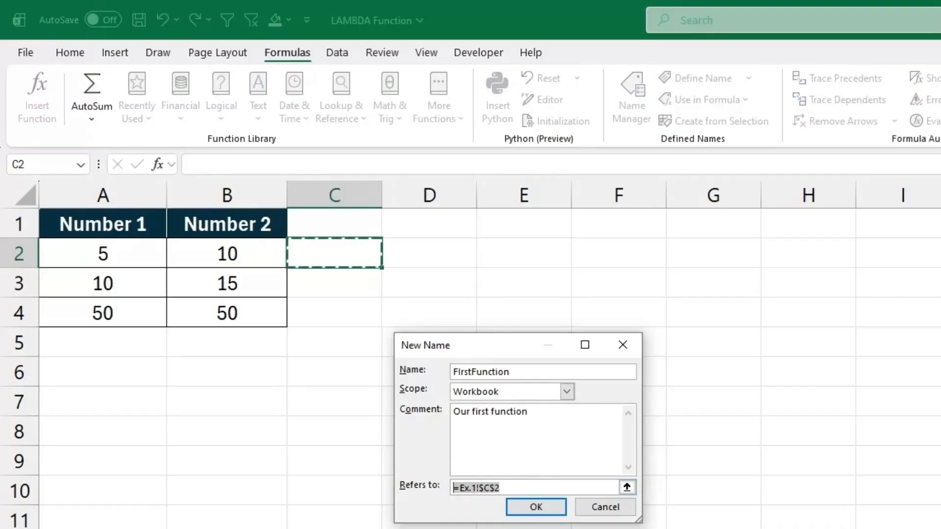
{"action": "key", "text": "ctrl+v"}
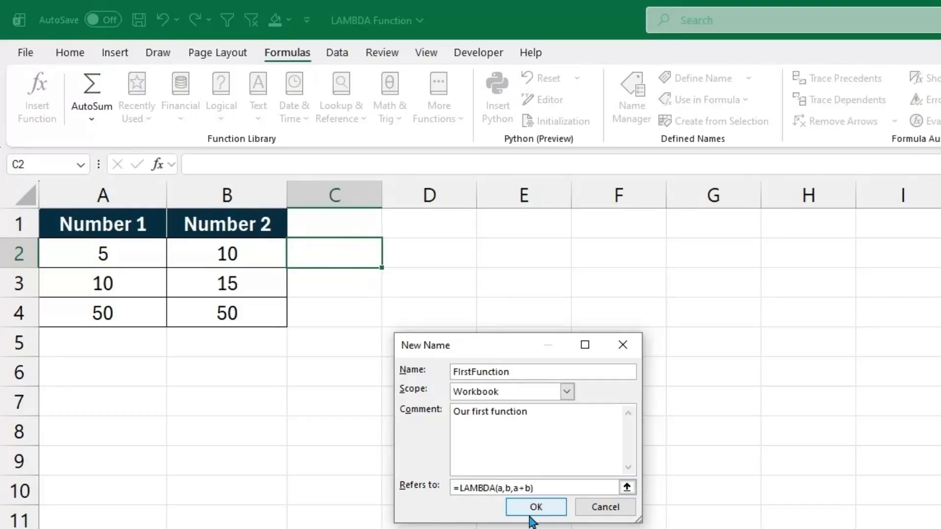
{"action": "left_click", "coordinate": [536, 510]}
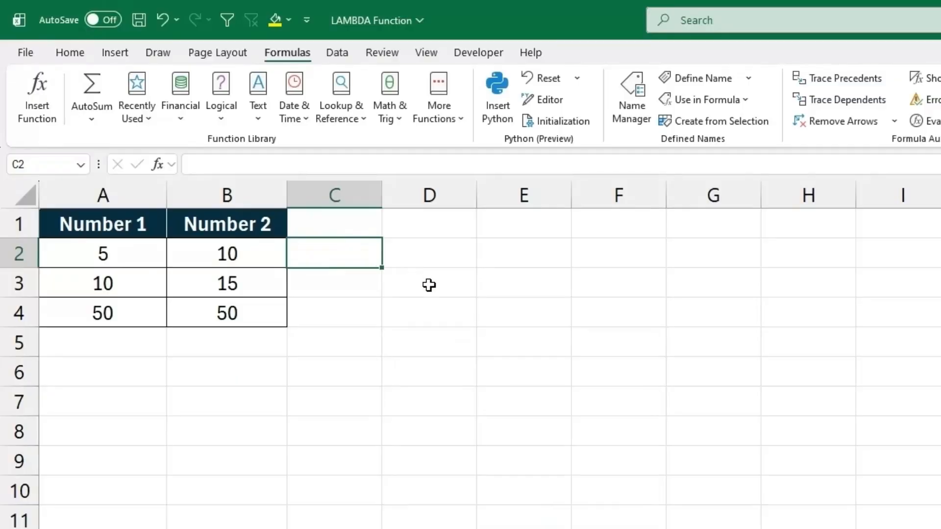
Enter =FIrstFunction(A2,B2) in cell C2 using the custom function.
{"action": "type", "text": "="}
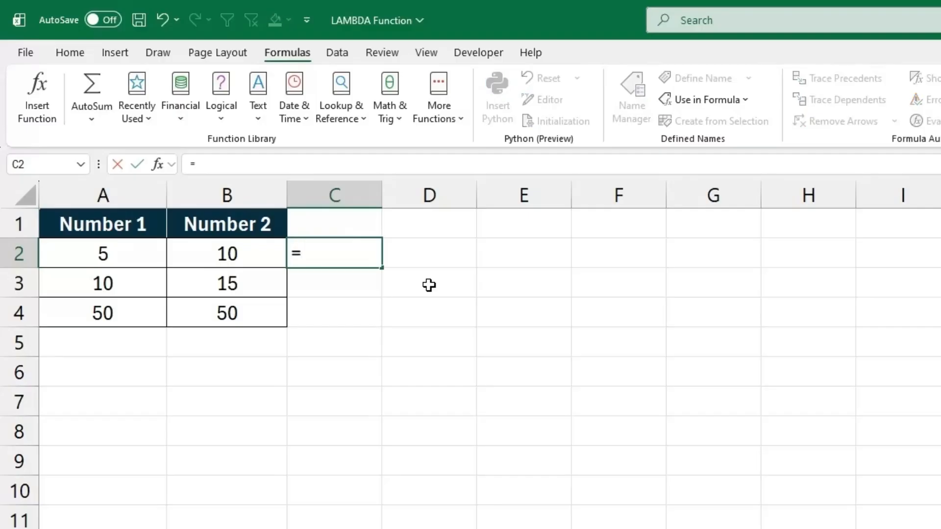
{"action": "type", "text": "fir"}
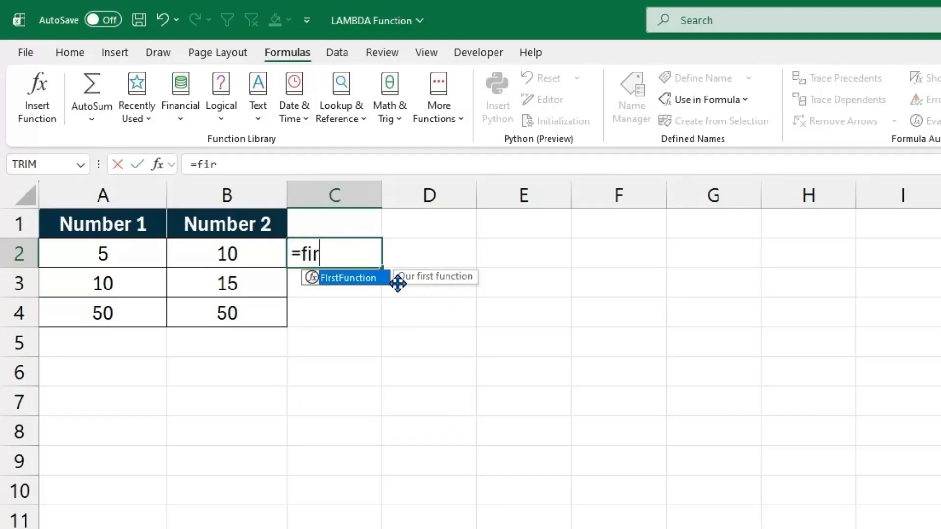
{"action": "double_click", "coordinate": [349, 282]}
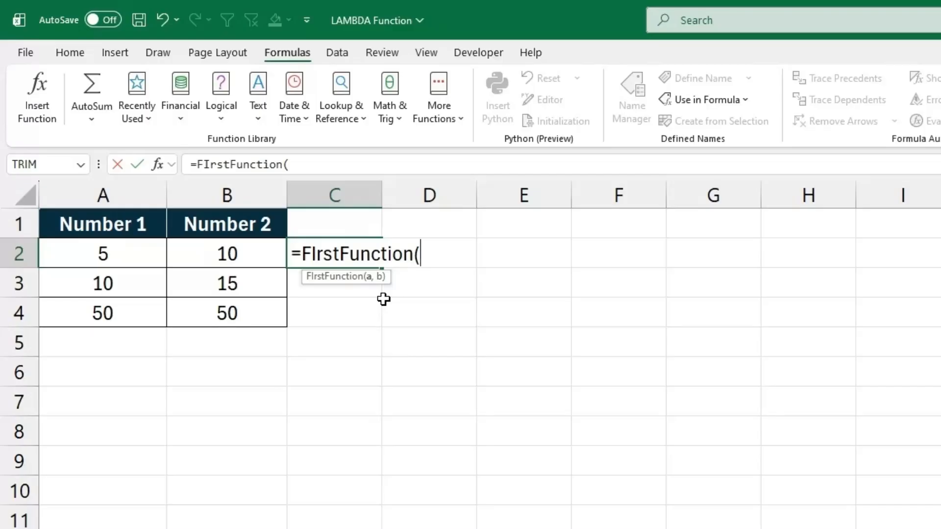
{"action": "left_click", "coordinate": [133, 261]}
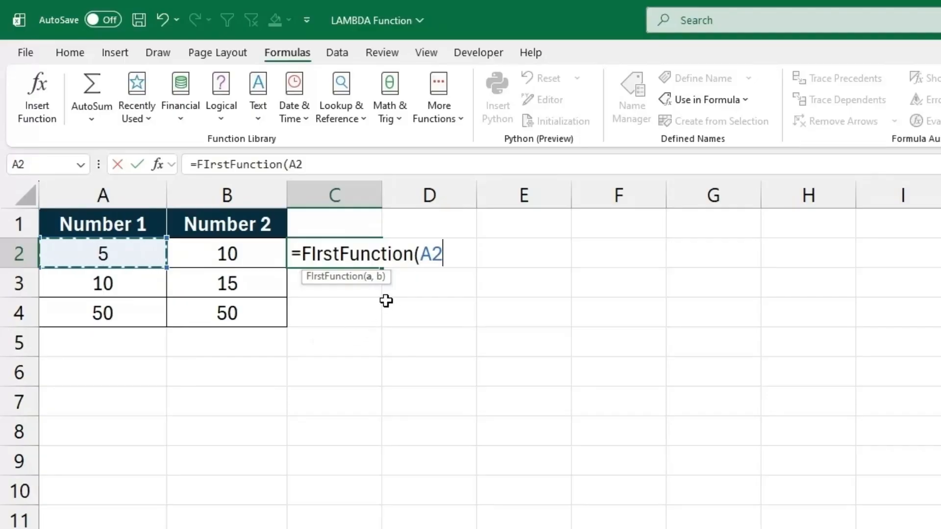
{"action": "type", "text": ","}
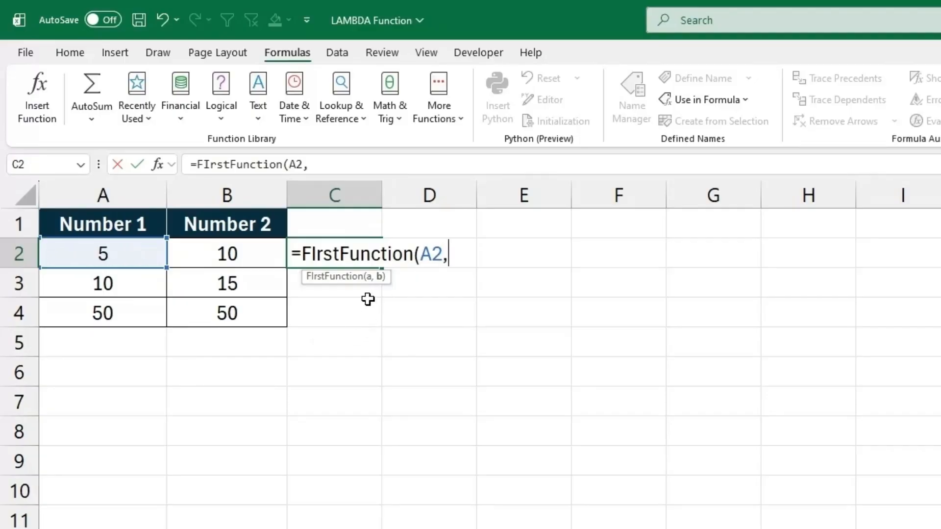
{"action": "left_click", "coordinate": [233, 256]}
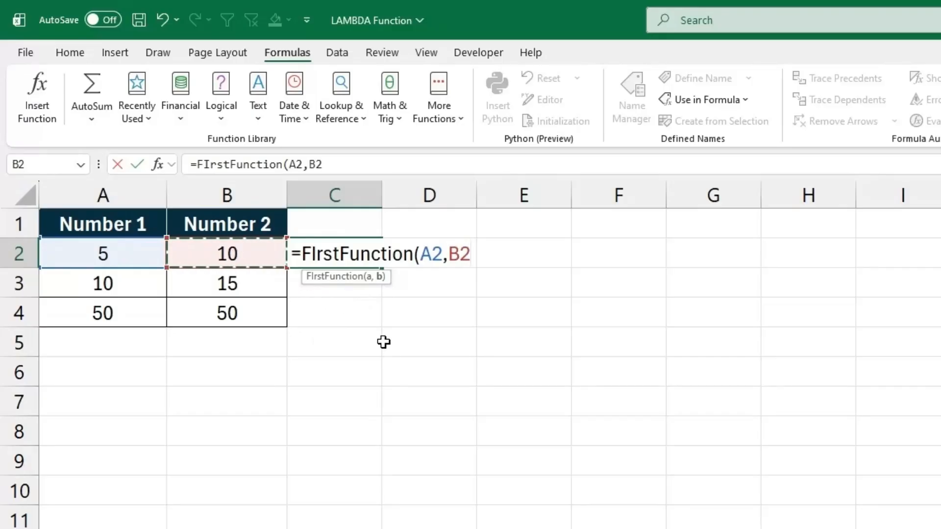
{"action": "key", "text": "Return"}
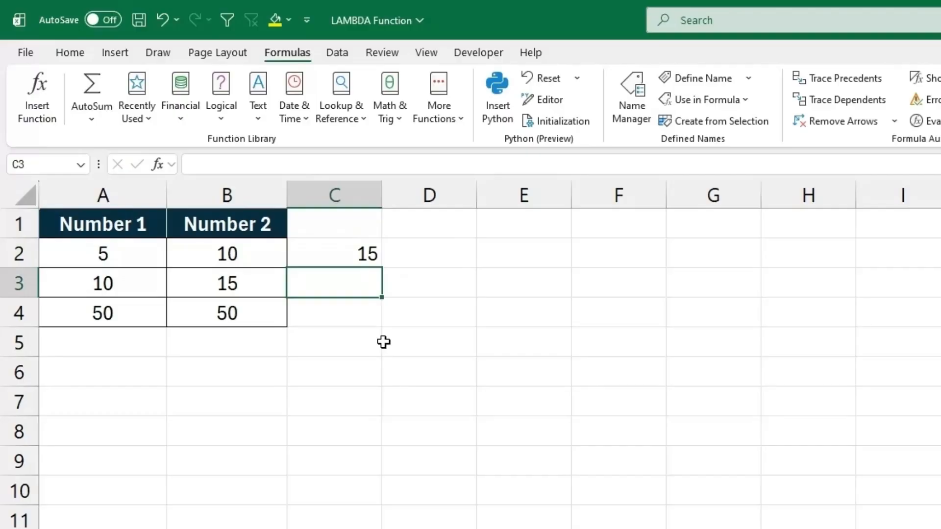
Fill the custom function formula from C2 down to C4 and check it against the number pairs in each row.
{"action": "left_click_drag", "start_coordinate": [130, 252], "coordinate": [206, 252]}
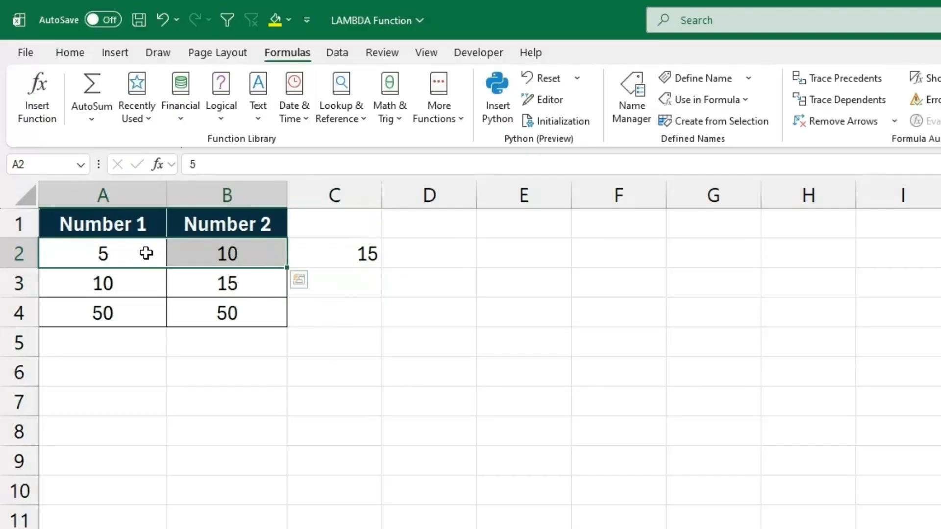
{"action": "left_click", "coordinate": [220, 253]}
{"action": "left_click", "coordinate": [368, 256]}
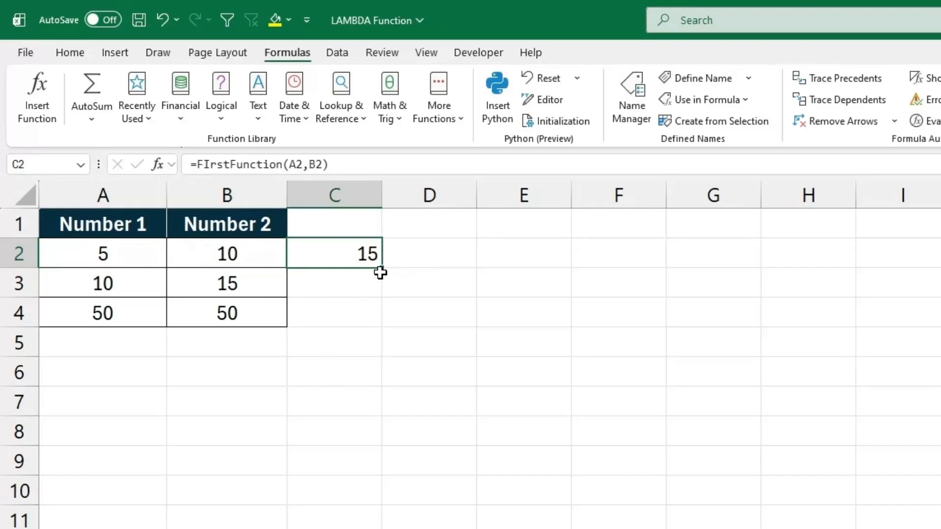
{"action": "left_click_drag", "start_coordinate": [382, 278], "coordinate": [382, 328]}
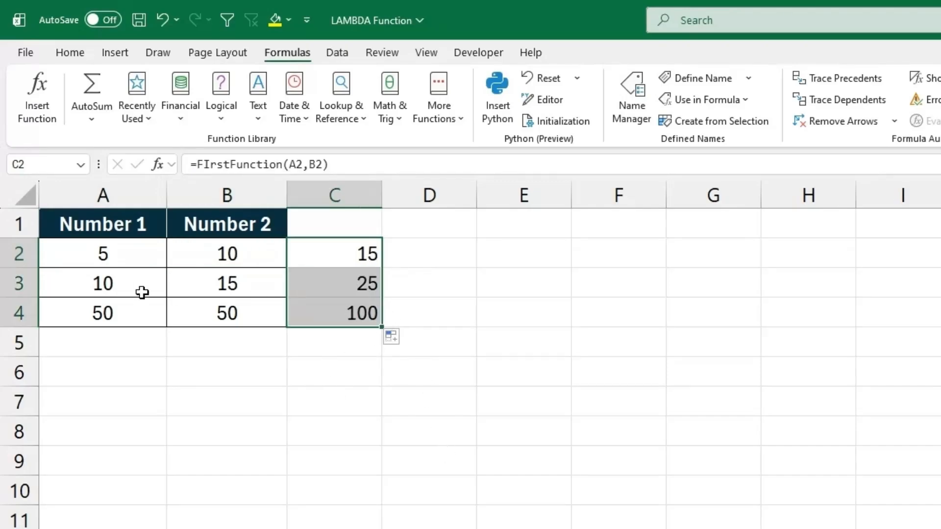
{"action": "left_click_drag", "start_coordinate": [140, 292], "coordinate": [324, 295]}
{"action": "left_click_drag", "start_coordinate": [132, 316], "coordinate": [329, 316]}
{"action": "left_click", "coordinate": [347, 316]}
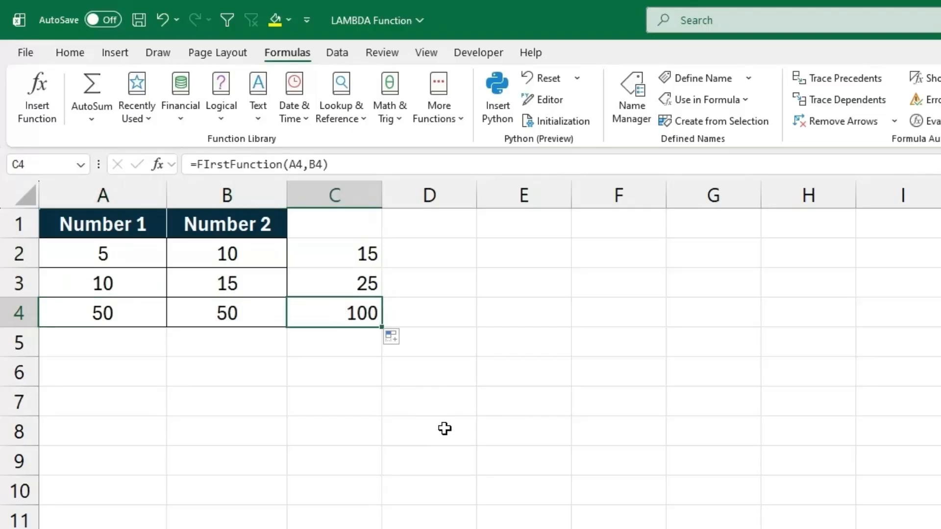
Copy the number pairs in A2:B4 to the range starting at G2.
{"action": "left_click_drag", "start_coordinate": [113, 251], "coordinate": [195, 307]}
{"action": "key", "text": "ctrl+c"}
{"action": "left_click", "coordinate": [726, 256]}
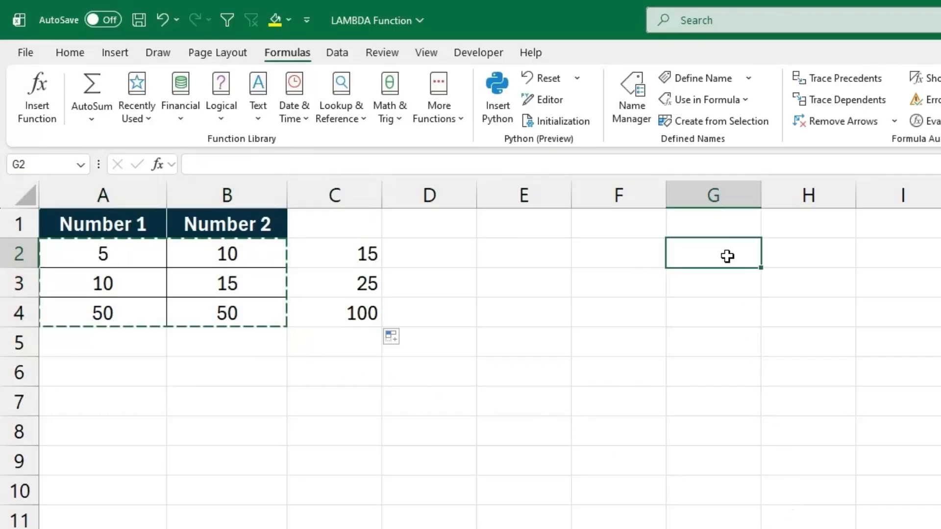
{"action": "key", "text": "ctrl+v"}
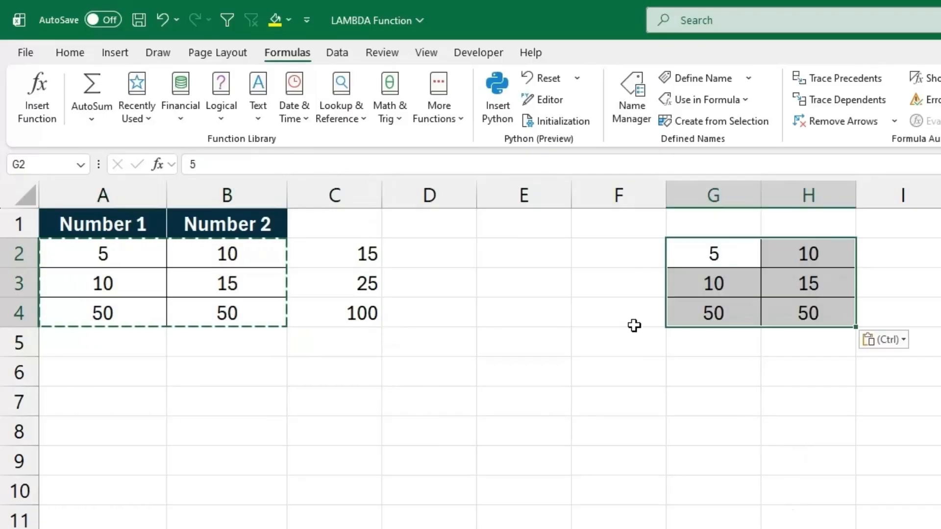
Copy the custom function formula from C2 into I2, beside the duplicated numbers.
{"action": "left_click", "coordinate": [373, 260]}
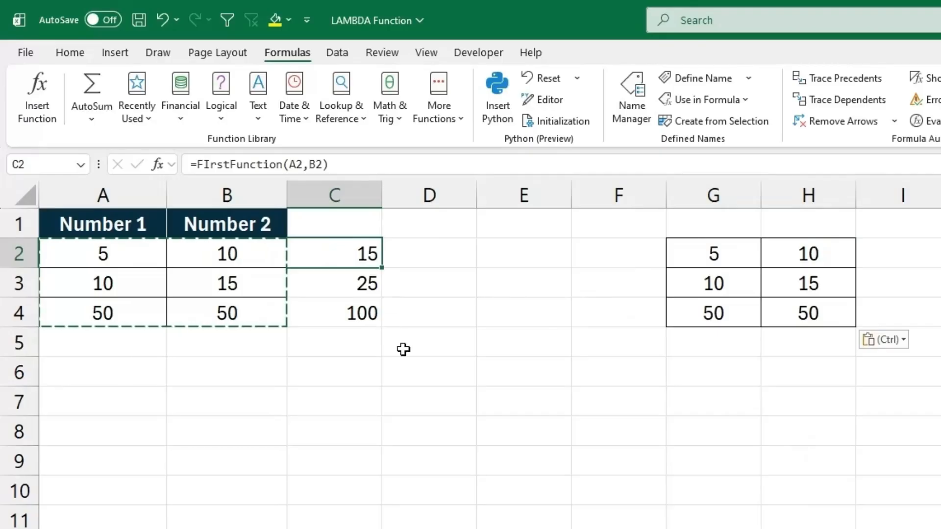
{"action": "key", "text": "ctrl+c"}
{"action": "left_click", "coordinate": [909, 253]}
{"action": "key", "text": "ctrl+v"}
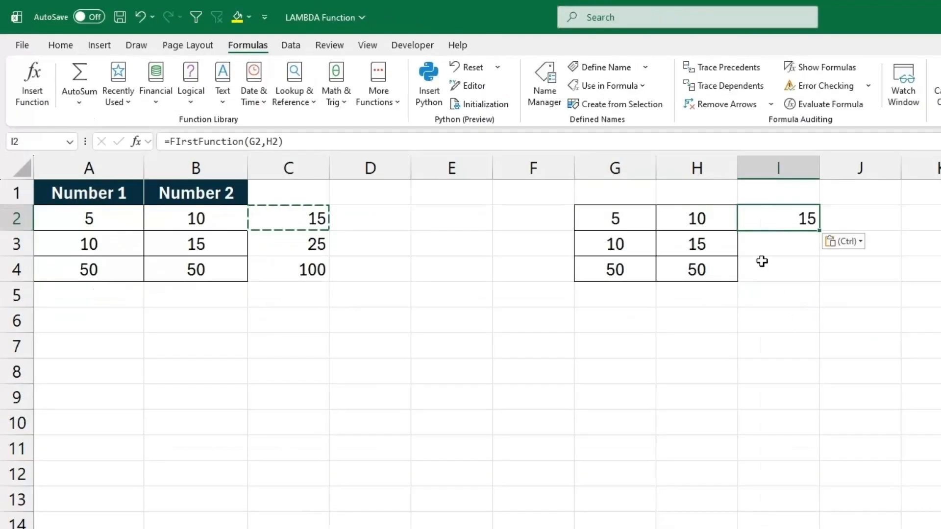
Enter =FIrstFunction(G4,H4) in cell I4 to add the last duplicated number pair.
{"action": "left_click", "coordinate": [762, 261]}
{"action": "type", "text": "=firs"}
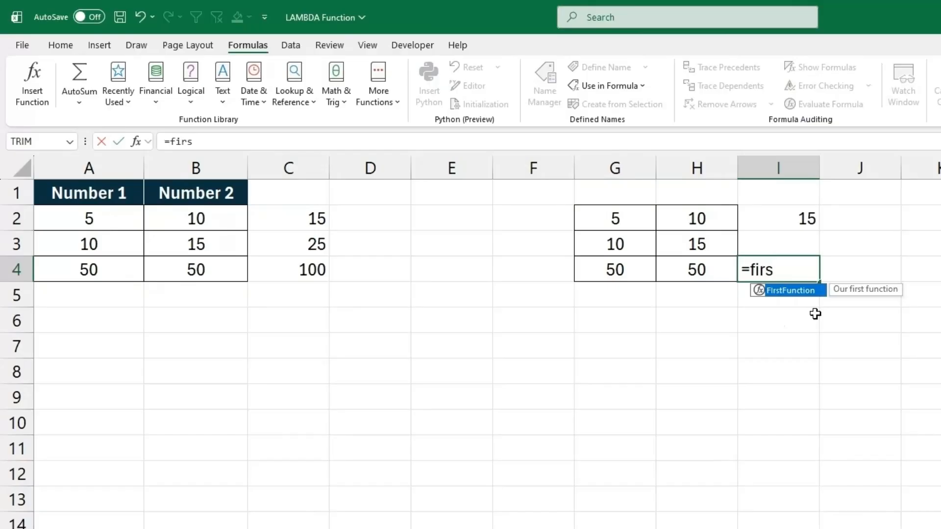
{"action": "double_click", "coordinate": [785, 294]}
{"action": "left_click", "coordinate": [649, 273]}
{"action": "type", "text": ","}
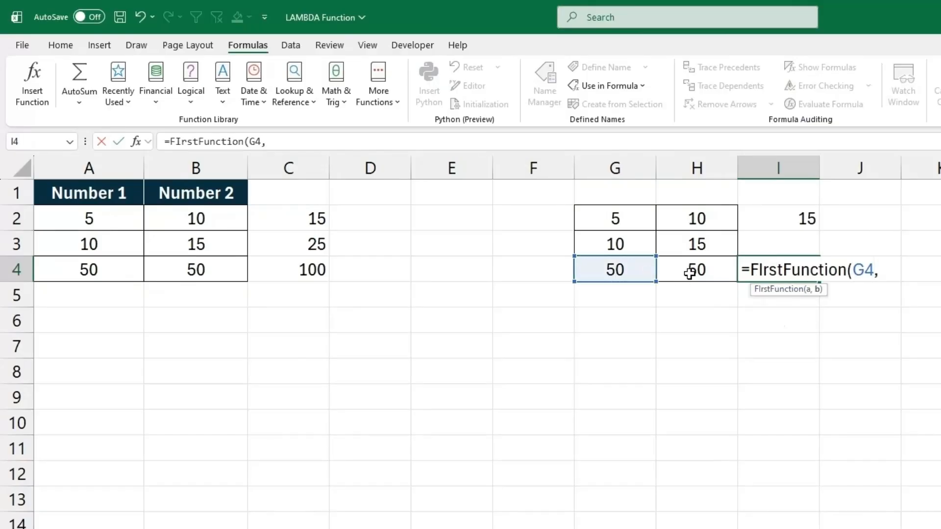
{"action": "left_click", "coordinate": [693, 275]}
{"action": "key", "text": "Return"}
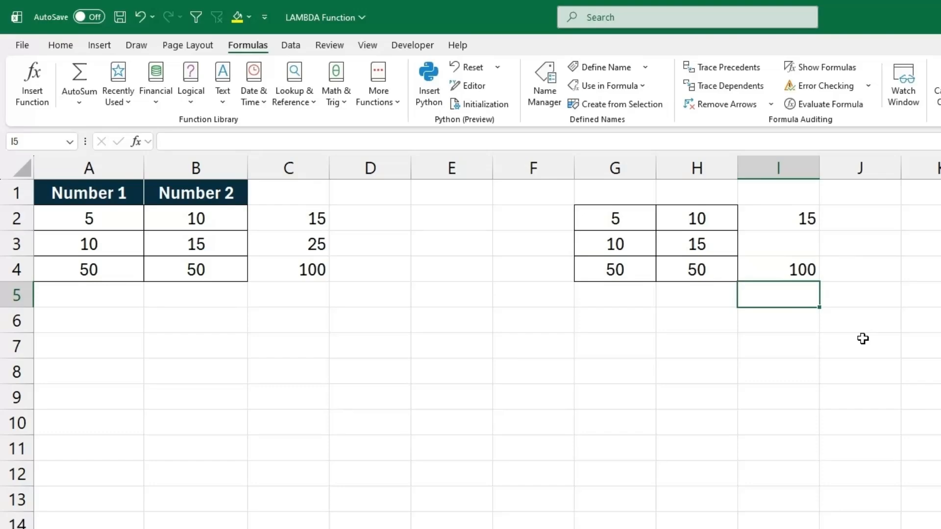
Remove the duplicated numbers and their results in columns G to I.
{"action": "left_click_drag", "start_coordinate": [783, 172], "coordinate": [633, 173]}
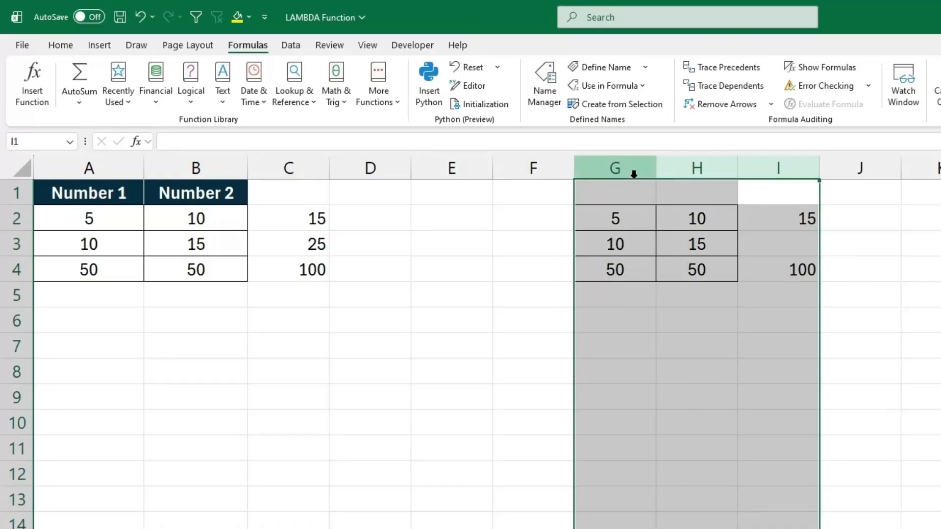
{"action": "right_click", "coordinate": [633, 173]}
{"action": "left_click", "coordinate": [684, 338]}
{"action": "left_click", "coordinate": [388, 225]}
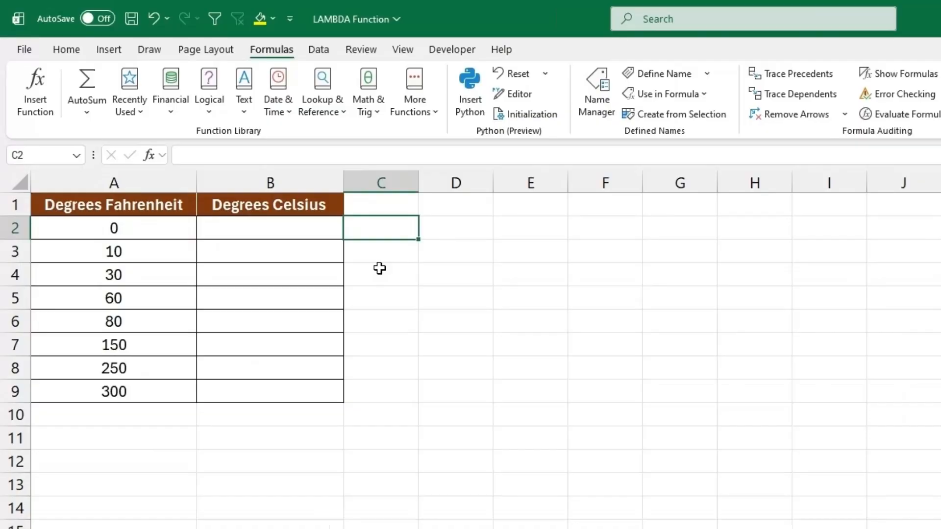
From cell B2 on the temperature sheet, begin a new defined name Degrees_Celsius with workbook scope and the comment "Converts F to C".
{"action": "left_click", "coordinate": [136, 211]}
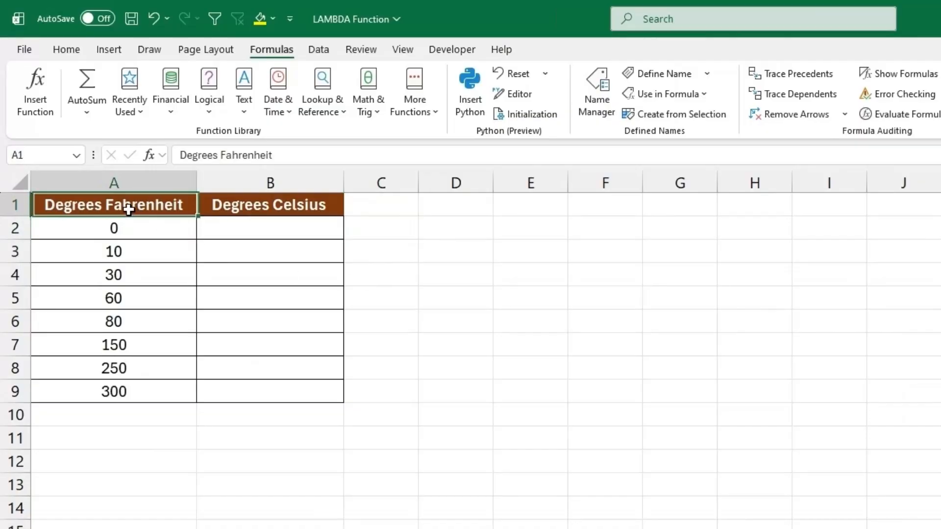
{"action": "left_click", "coordinate": [265, 205]}
{"action": "left_click", "coordinate": [296, 233]}
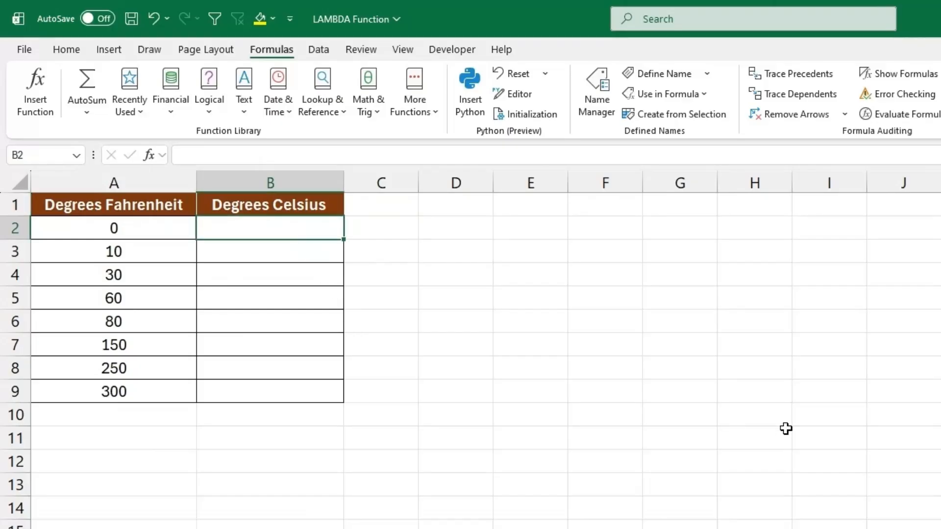
{"action": "left_click", "coordinate": [667, 74]}
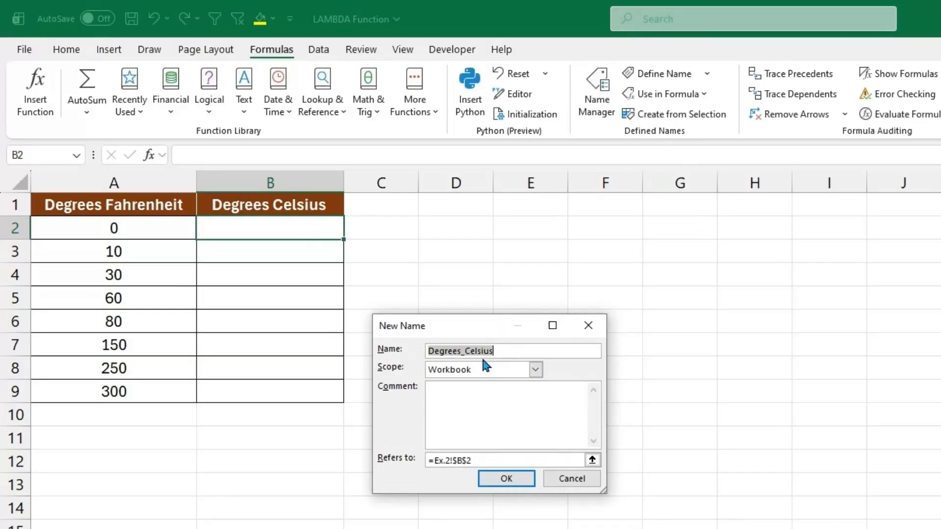
{"action": "left_click", "coordinate": [504, 395]}
{"action": "type", "text": "Conve"}
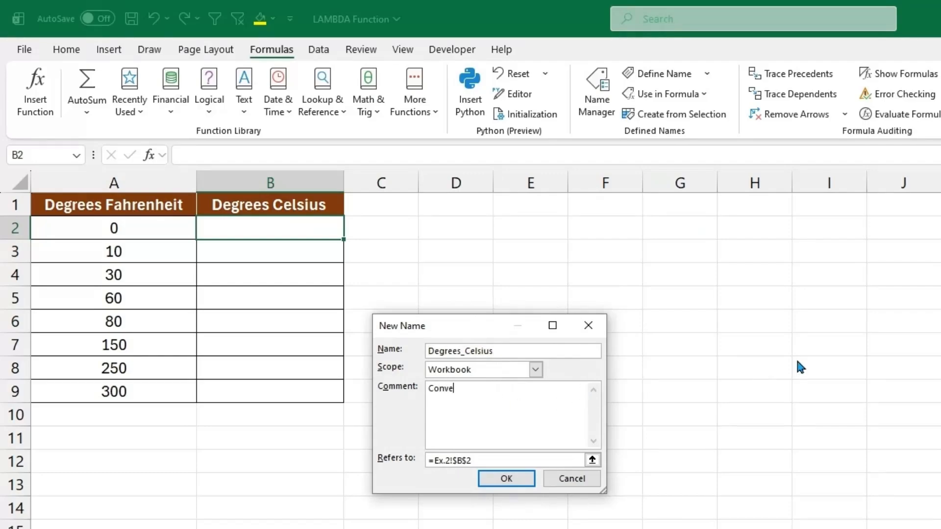
{"action": "type", "text": "rts F to C"}
Replace the new name's cell reference with the opening of a LAMBDA formula that takes one parameter, =LAMBDA(f,.
{"action": "left_click", "coordinate": [592, 459]}
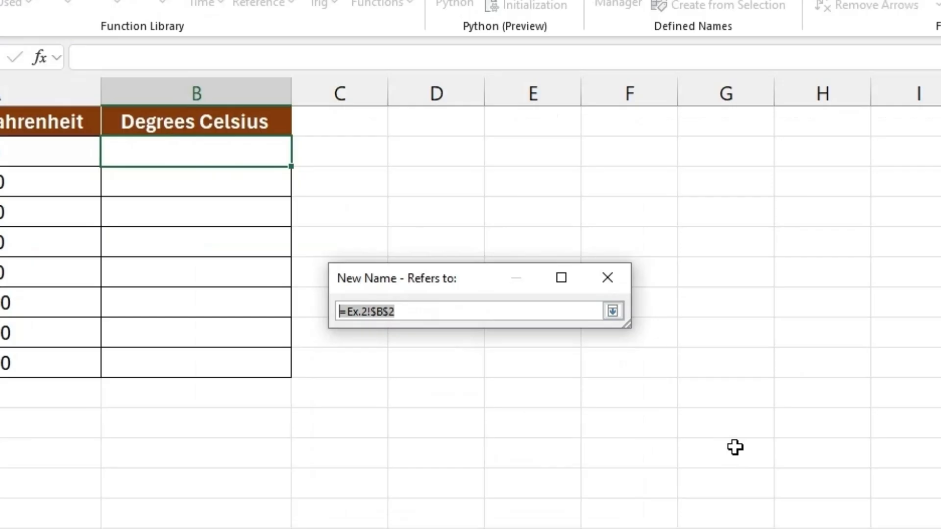
{"action": "key", "text": "BackSpace"}
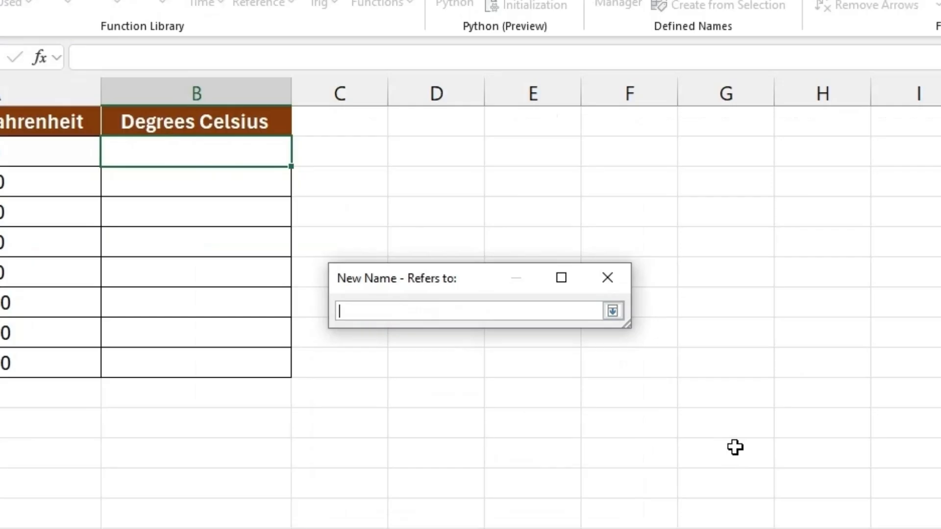
{"action": "type", "text": "=LAMBDA("}
{"action": "type", "text": "f,"}
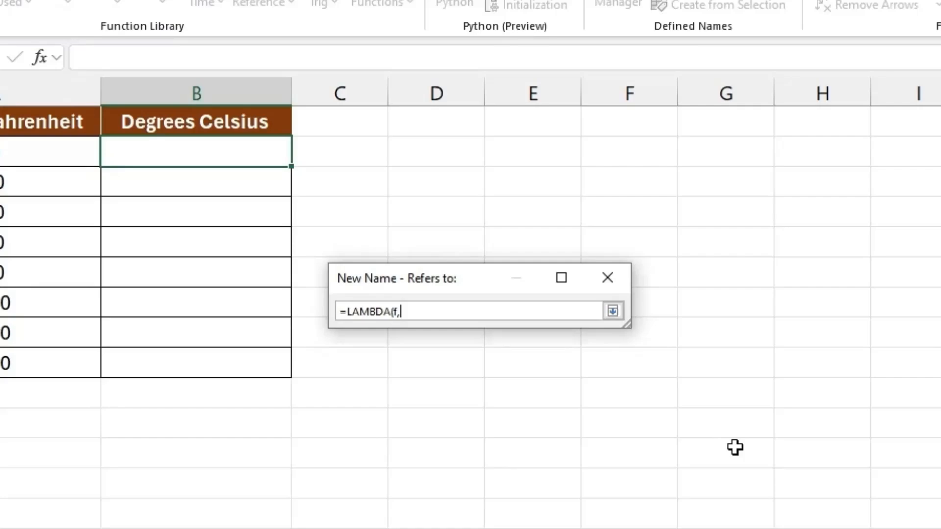
{"action": "type", "text": "(5/9)*(f-32))"}
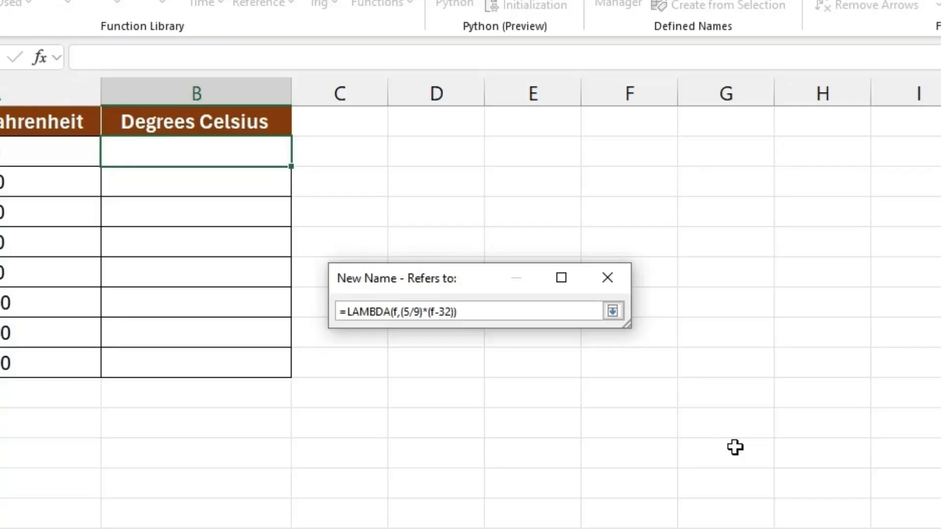
Complete the LAMBDA with the conversion calculation (5/9)*(f-32) and save the defined name.
{"action": "key", "text": "Return"}
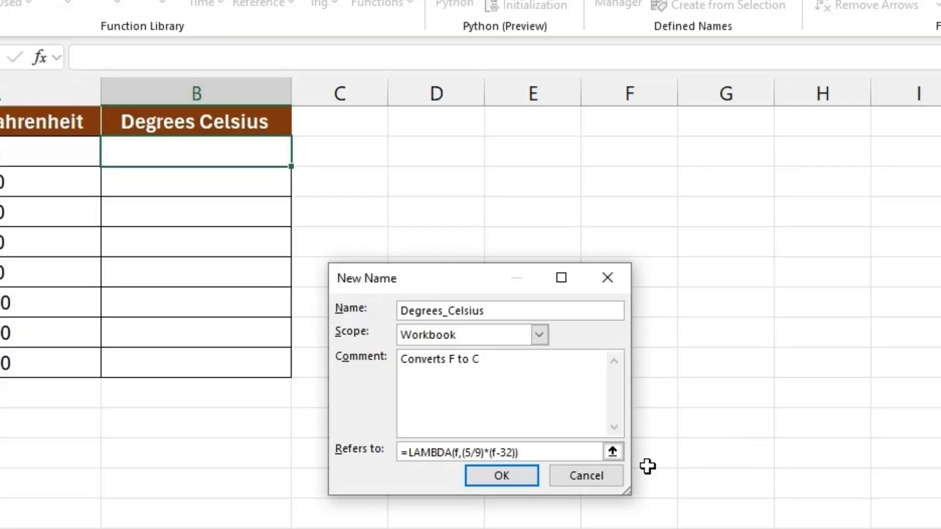
{"action": "left_click", "coordinate": [518, 475]}
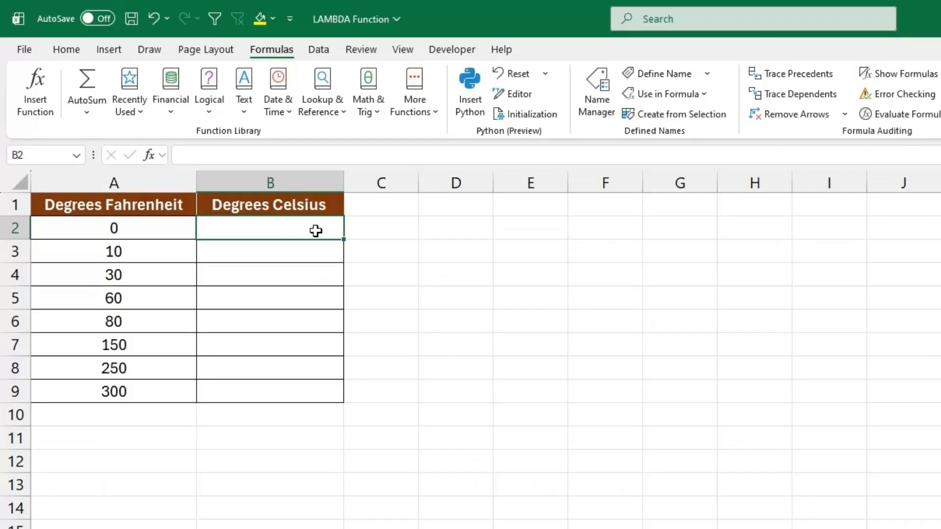
Enter =Degrees_Celsius(A2) in cell B2 to convert the first Fahrenheit value.
{"action": "type", "text": "=de"}
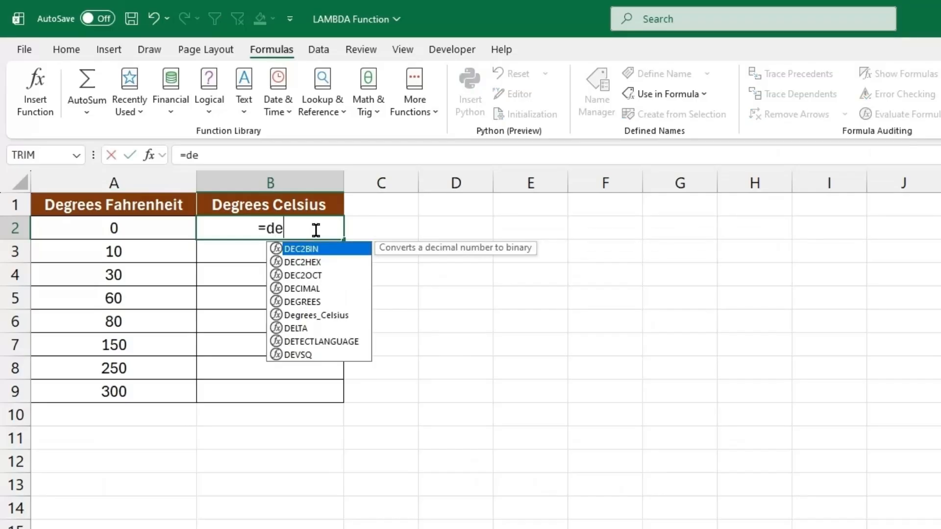
{"action": "type", "text": "gr"}
{"action": "left_click", "coordinate": [309, 263]}
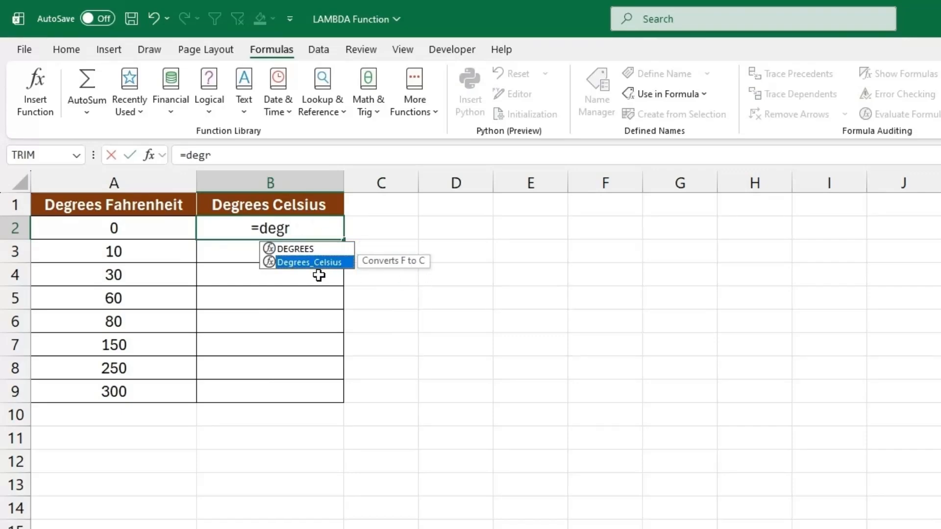
{"action": "double_click", "coordinate": [308, 265]}
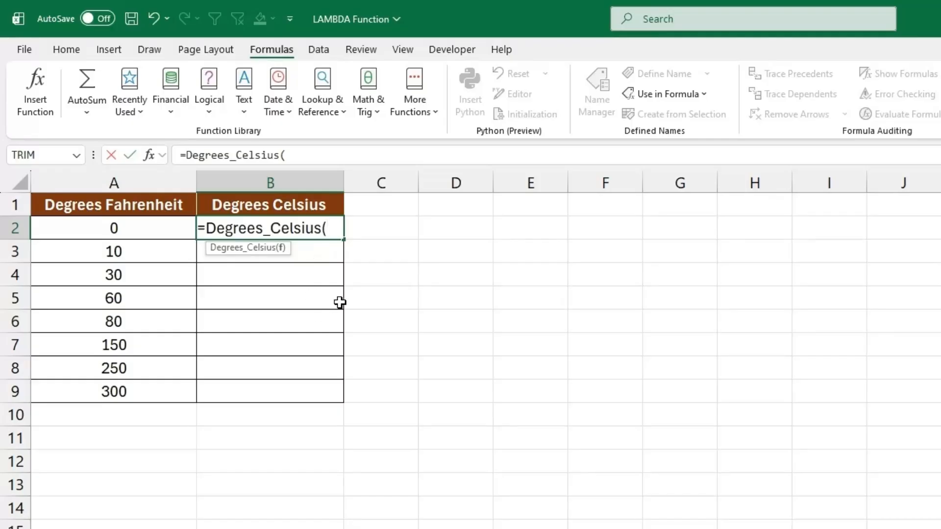
{"action": "left_click", "coordinate": [130, 228]}
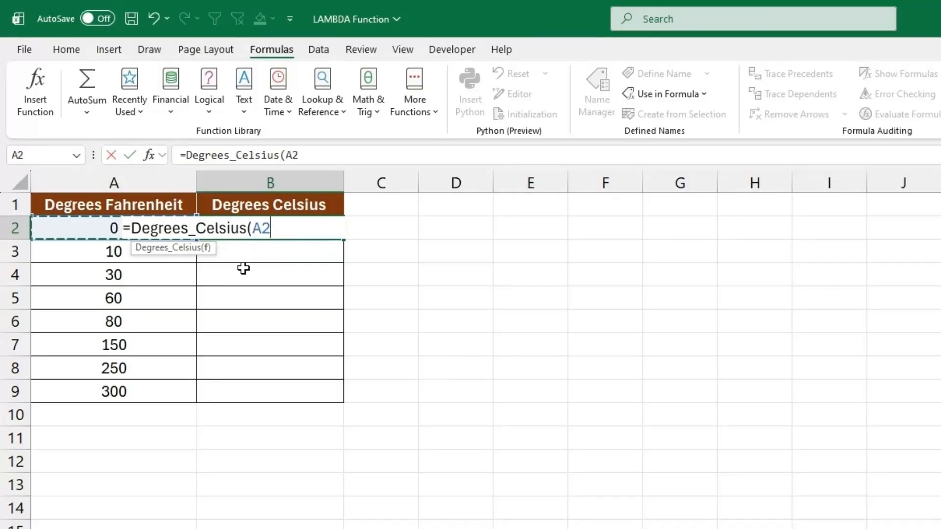
{"action": "key", "text": "Return"}
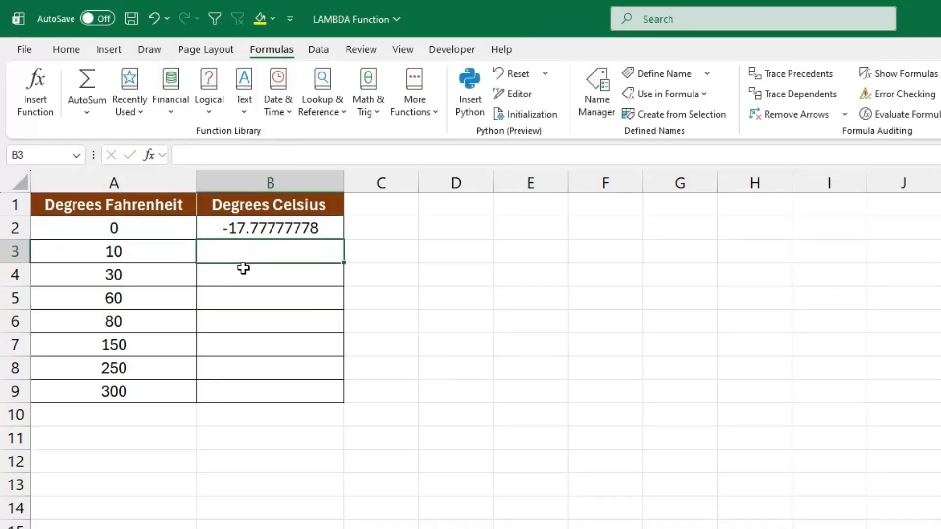
Fill the conversion formula from B2 down to B9 and check the first row's result.
{"action": "left_click", "coordinate": [259, 229]}
{"action": "double_click", "coordinate": [340, 238]}
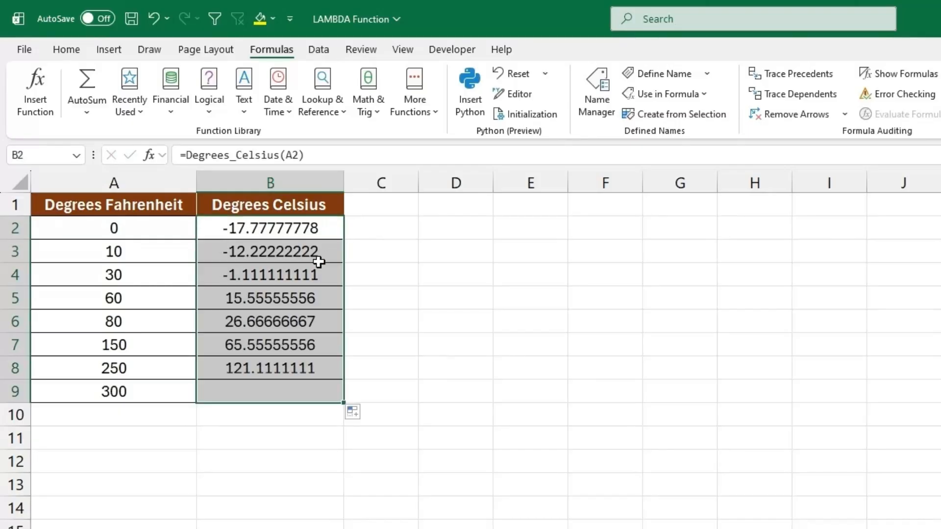
{"action": "left_click", "coordinate": [139, 229]}
{"action": "left_click", "coordinate": [239, 231]}
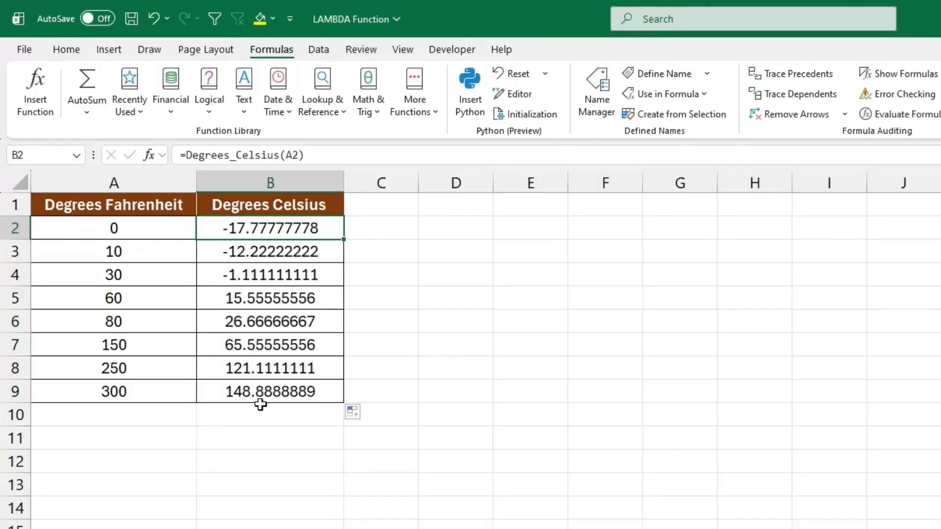
Change the Fahrenheit value in A4 to 32 and check its Celsius conversion in B4.
{"action": "left_click", "coordinate": [166, 279]}
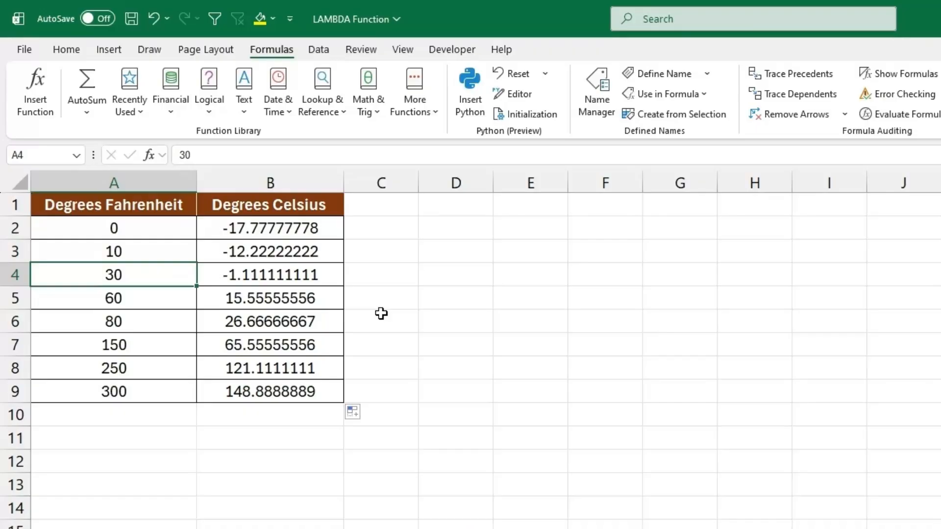
{"action": "type", "text": "32"}
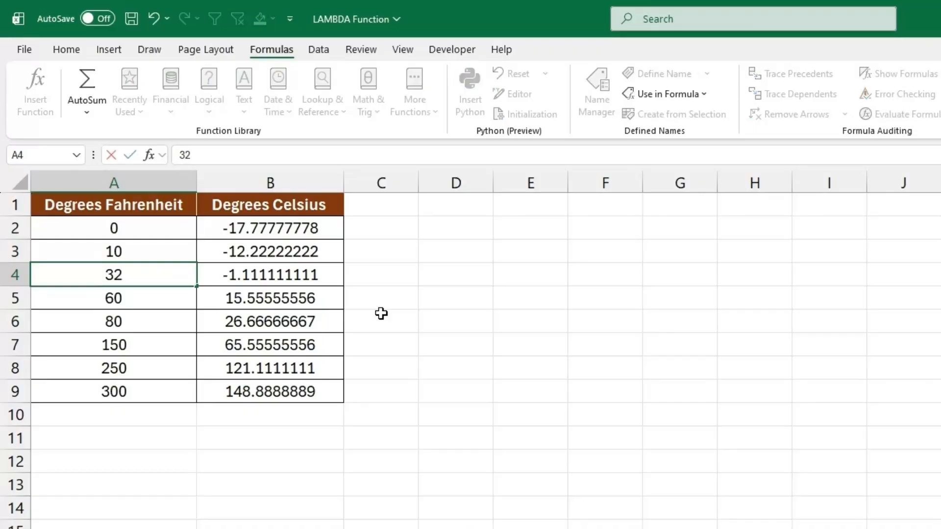
{"action": "key", "text": "Return"}
{"action": "left_click", "coordinate": [288, 274]}
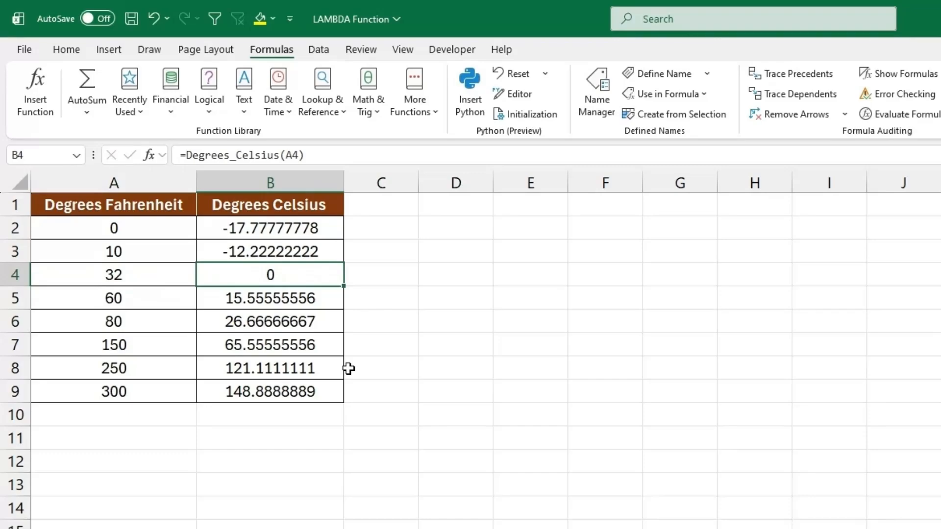
Enter the Degrees_Celsius function in cell E7, using the Fahrenheit value in A4 as its argument.
{"action": "left_click", "coordinate": [524, 349]}
{"action": "type", "text": "="}
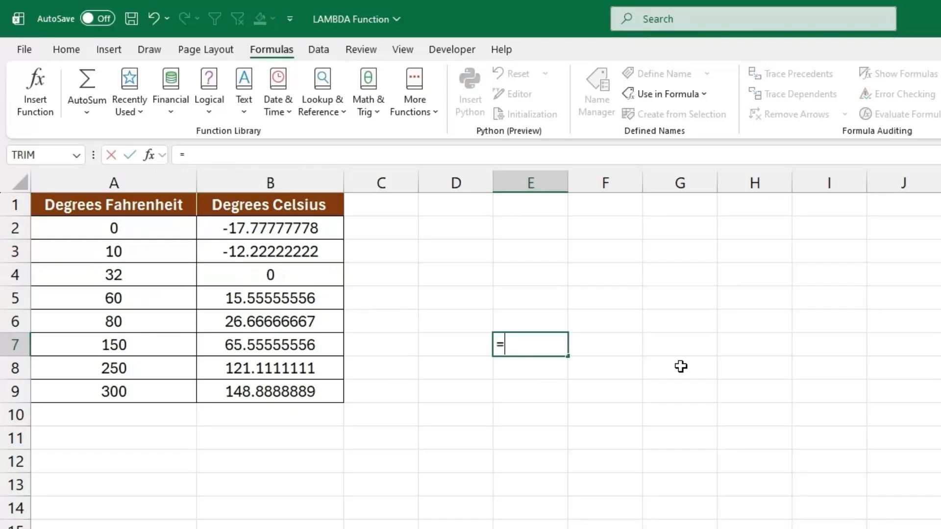
{"action": "type", "text": "degree"}
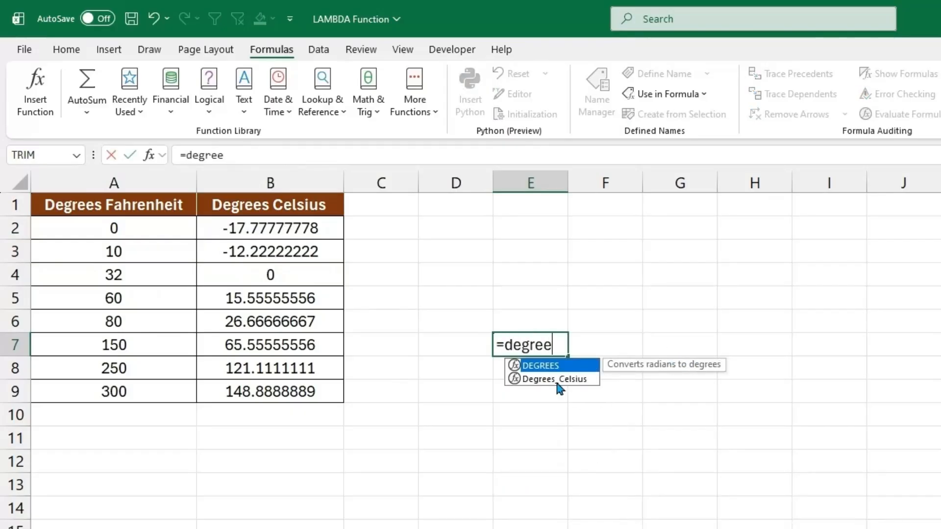
{"action": "double_click", "coordinate": [554, 379]}
{"action": "left_click", "coordinate": [145, 275]}
{"action": "key", "text": "Return"}
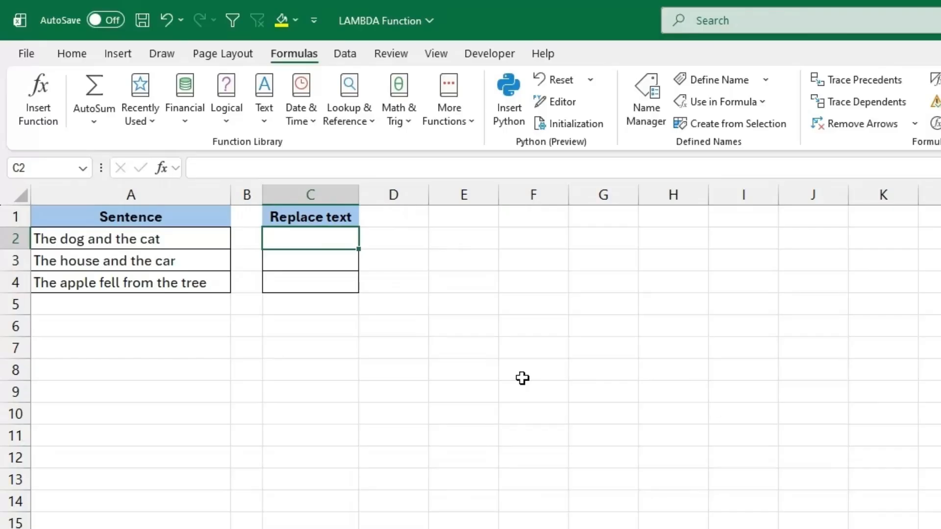
Enter =REGEXREPLACE(A2,"the",,,1) in cell C2 to remove "the" from the first sentence with case-insensitive matching.
{"action": "left_click_drag", "start_coordinate": [204, 248], "coordinate": [190, 283]}
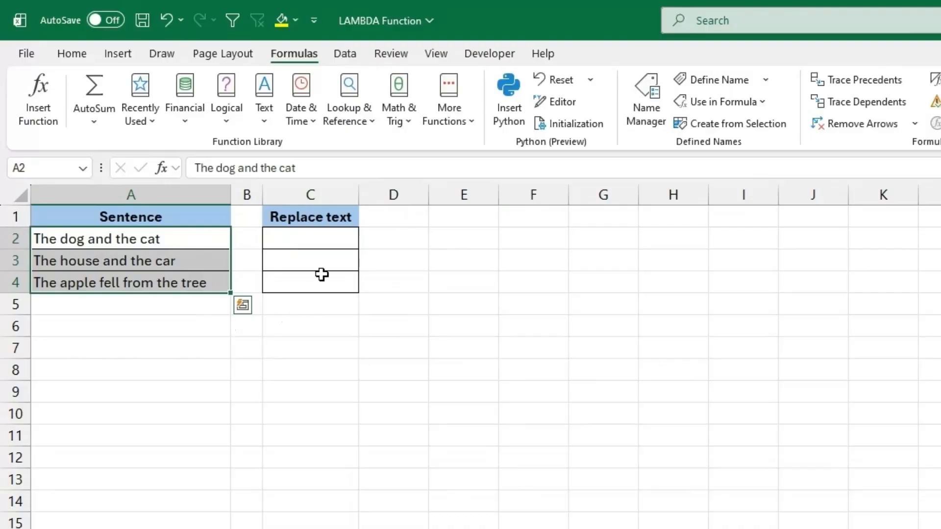
{"action": "left_click", "coordinate": [326, 241]}
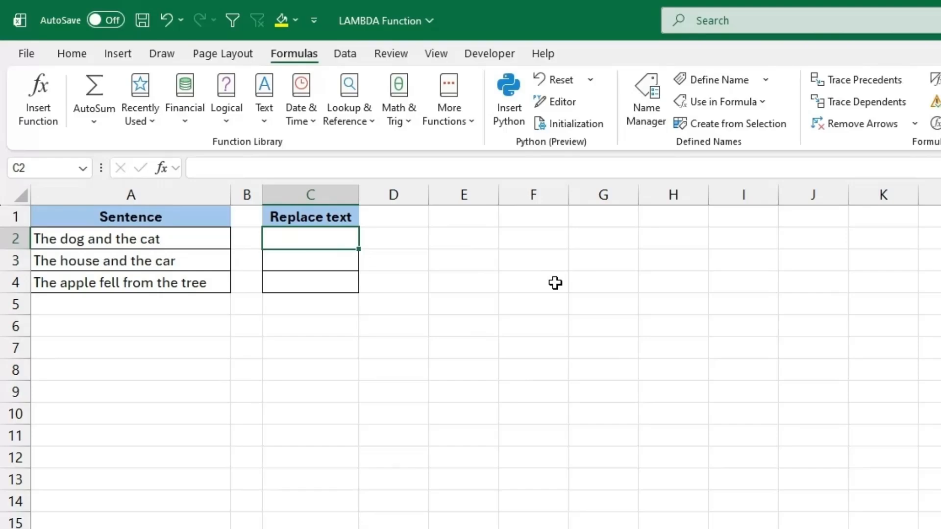
{"action": "type", "text": "="}
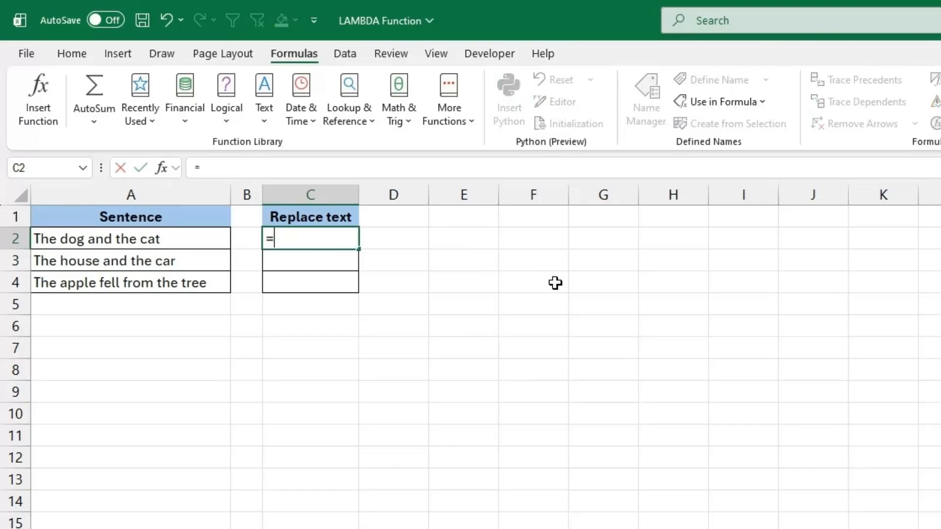
{"action": "type", "text": "regex"}
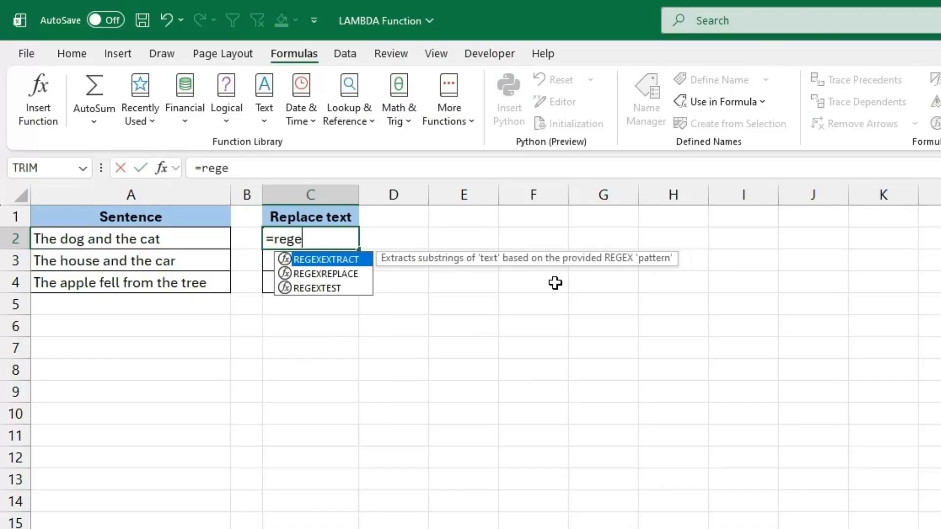
{"action": "double_click", "coordinate": [352, 274]}
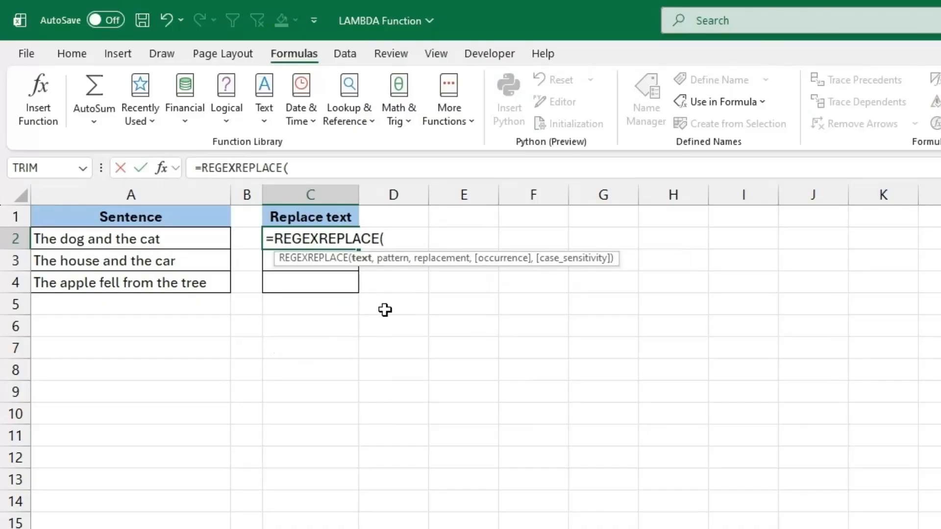
{"action": "left_click", "coordinate": [175, 234]}
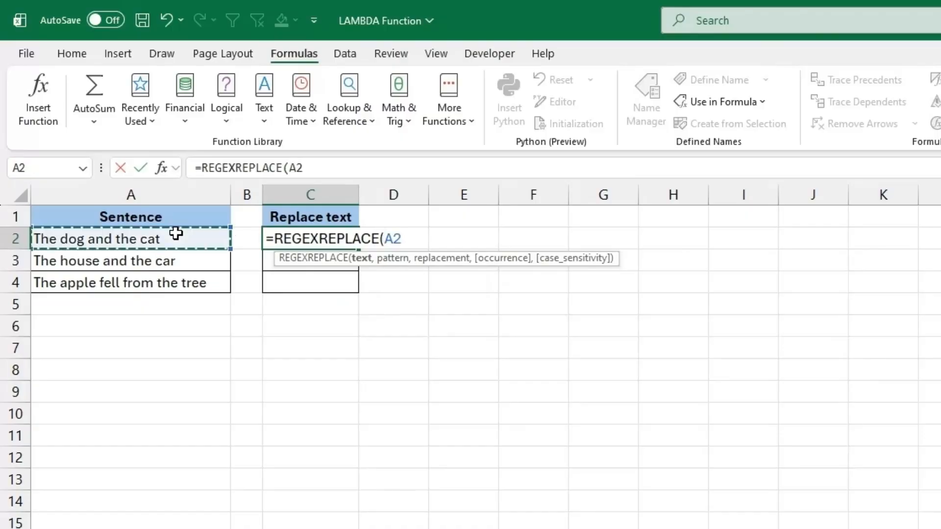
{"action": "type", "text": ","}
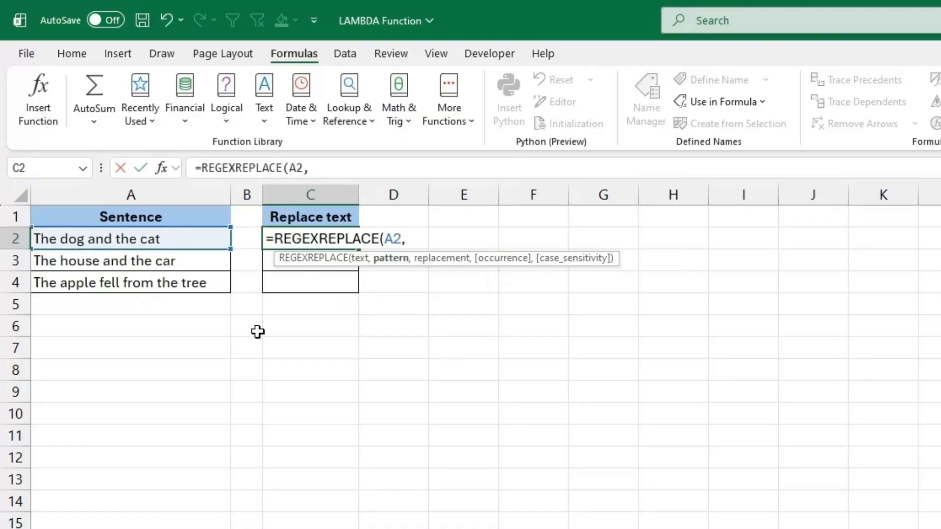
{"action": "type", "text": "\"the\","}
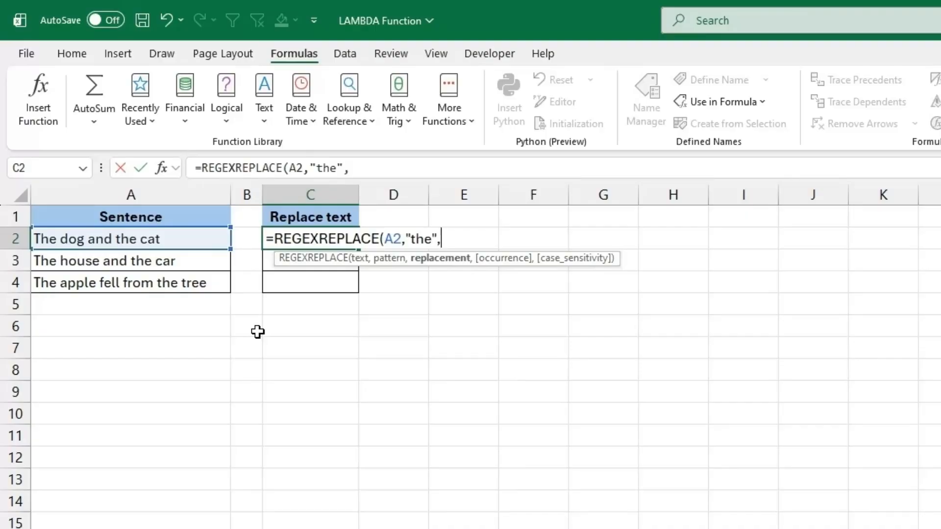
{"action": "type", "text": ","}
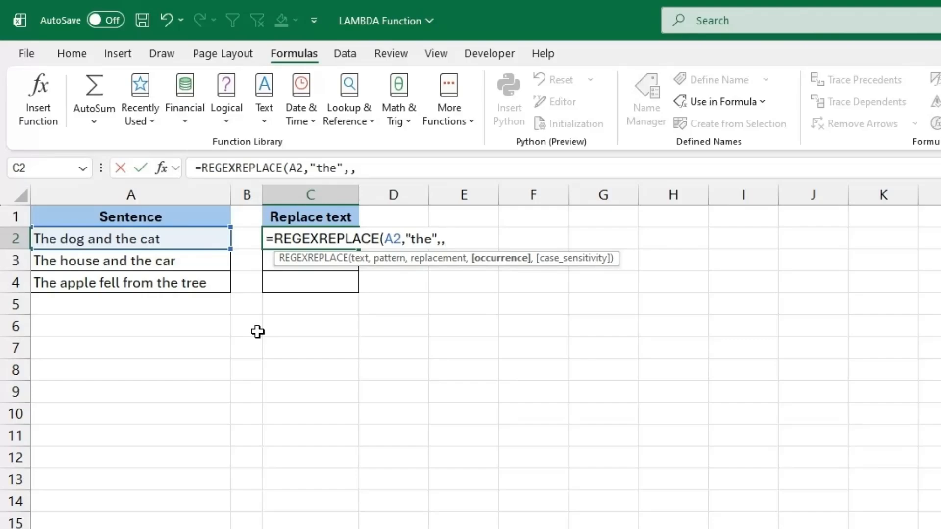
{"action": "type", "text": ","}
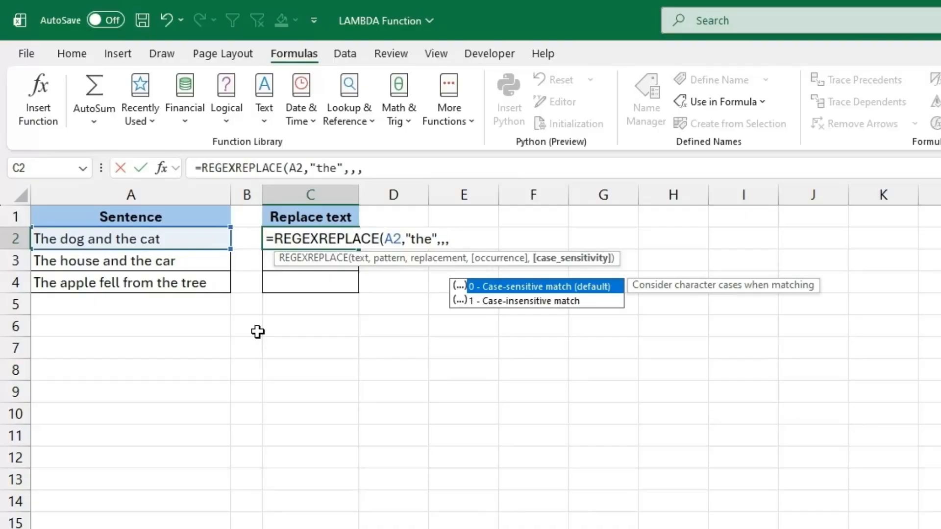
{"action": "type", "text": "1"}
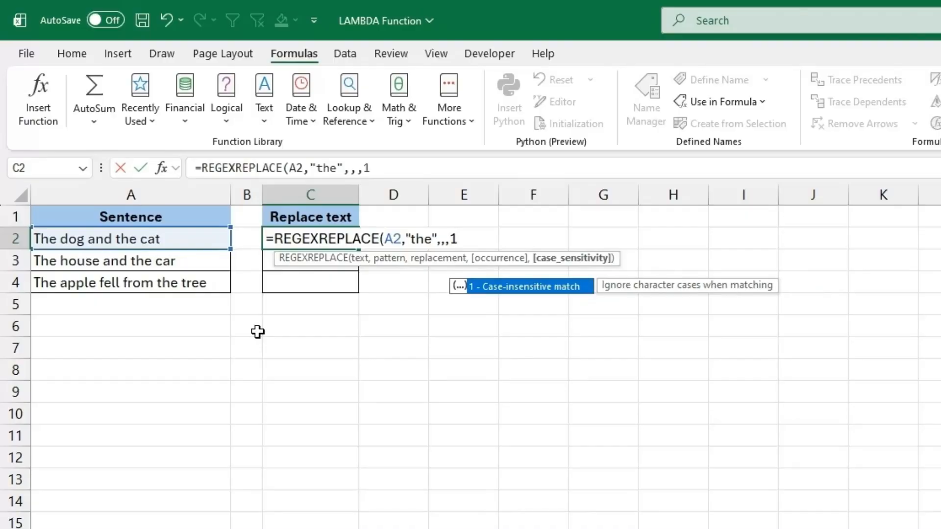
{"action": "type", "text": ")"}
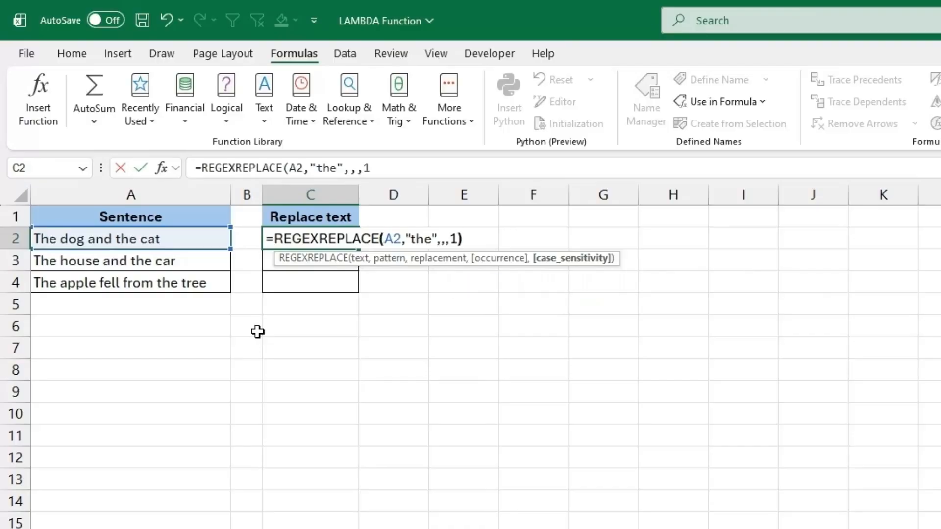
{"action": "key", "text": "Return"}
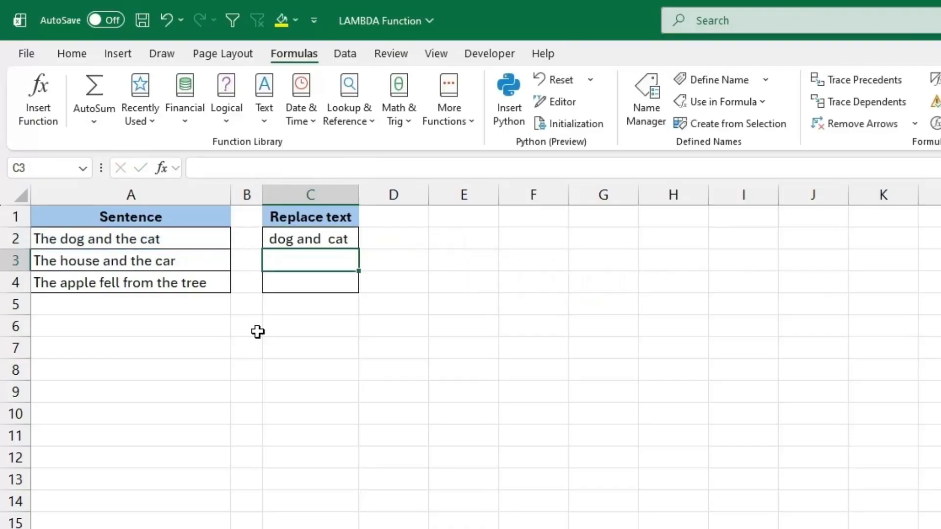
Fill the REGEXREPLACE formula from C2 down to C4 and compare the results with the original sentences.
{"action": "left_click", "coordinate": [215, 246]}
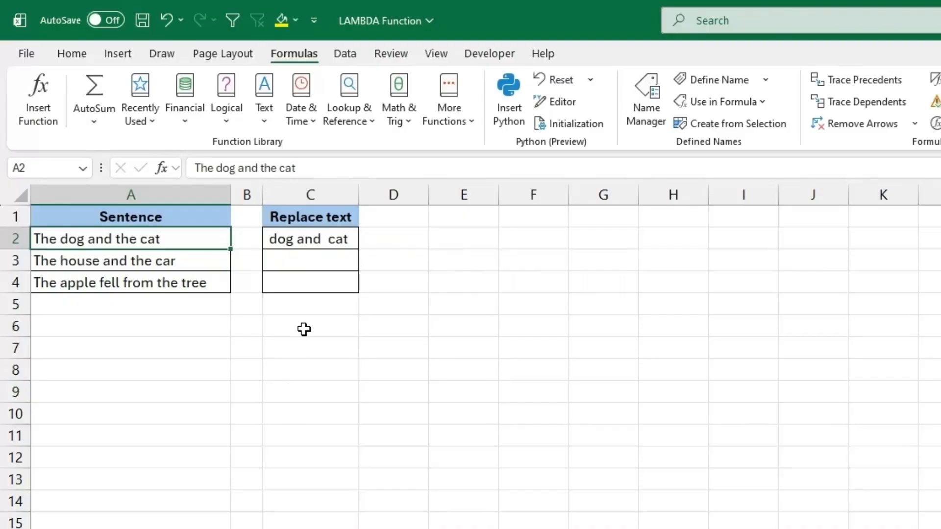
{"action": "left_click", "coordinate": [310, 239]}
{"action": "left_click_drag", "start_coordinate": [358, 249], "coordinate": [358, 290]}
{"action": "left_click", "coordinate": [130, 261]}
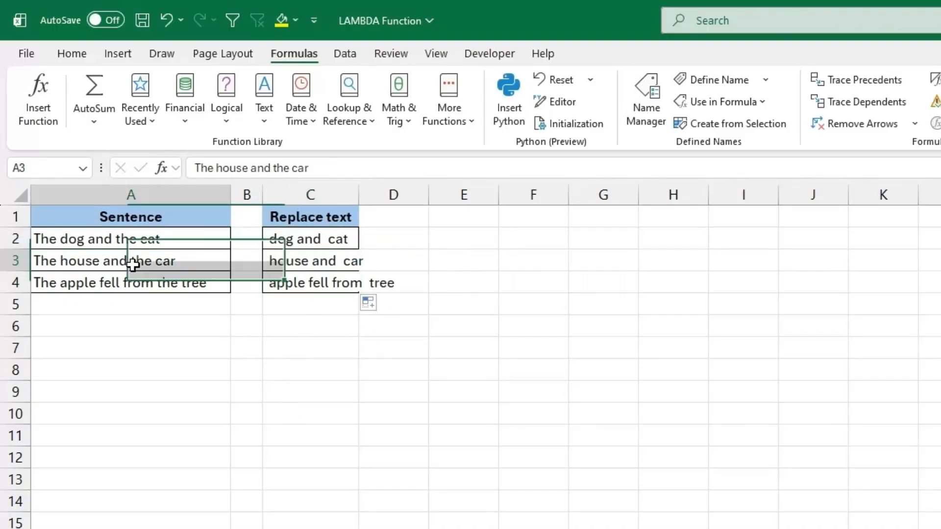
{"action": "left_click", "coordinate": [325, 269]}
{"action": "left_click", "coordinate": [174, 288]}
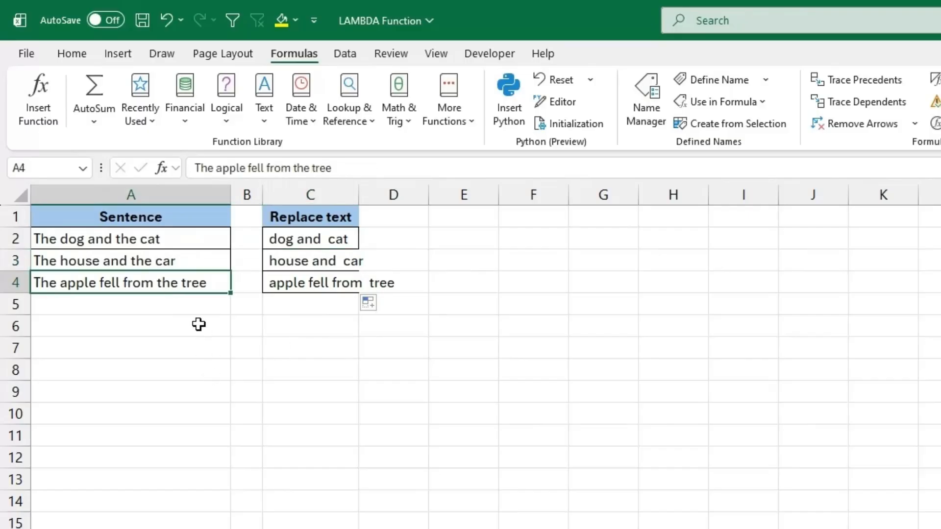
{"action": "left_click", "coordinate": [282, 289]}
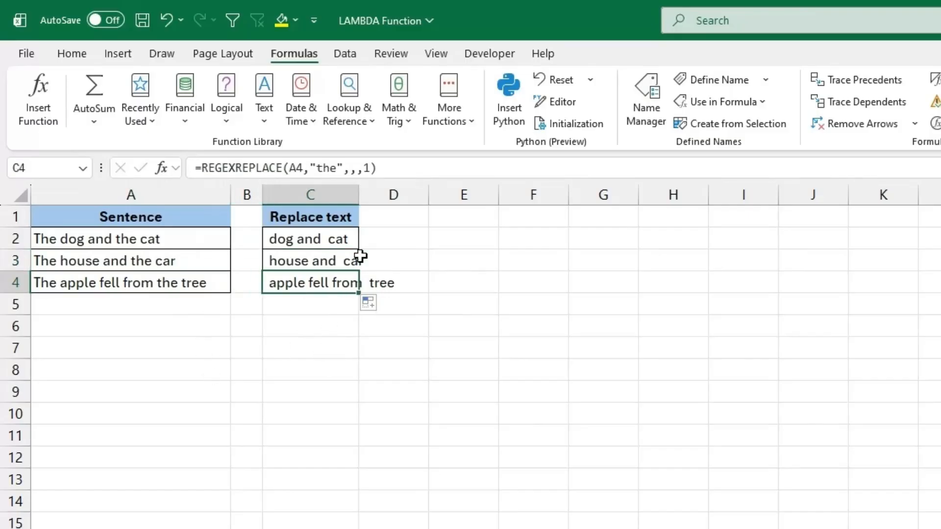
Auto-fit column C's width to its contents and clear the formulas from C2:C4.
{"action": "double_click", "coordinate": [360, 195]}
{"action": "left_click", "coordinate": [380, 329]}
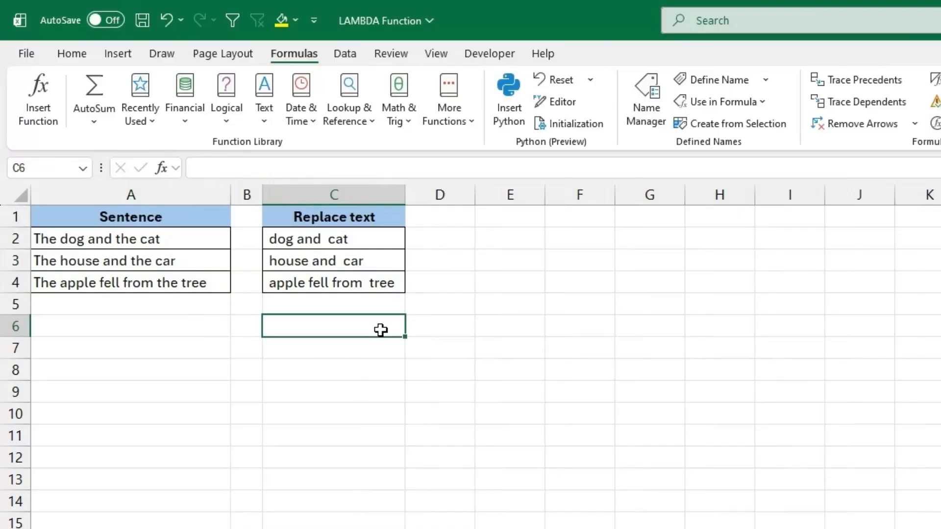
{"action": "left_click_drag", "start_coordinate": [357, 244], "coordinate": [357, 283]}
{"action": "key", "text": "Delete"}
Begin defining a workbook name Replace_the from cell C2, with the comment "Replaces the text within cell".
{"action": "left_click", "coordinate": [345, 243]}
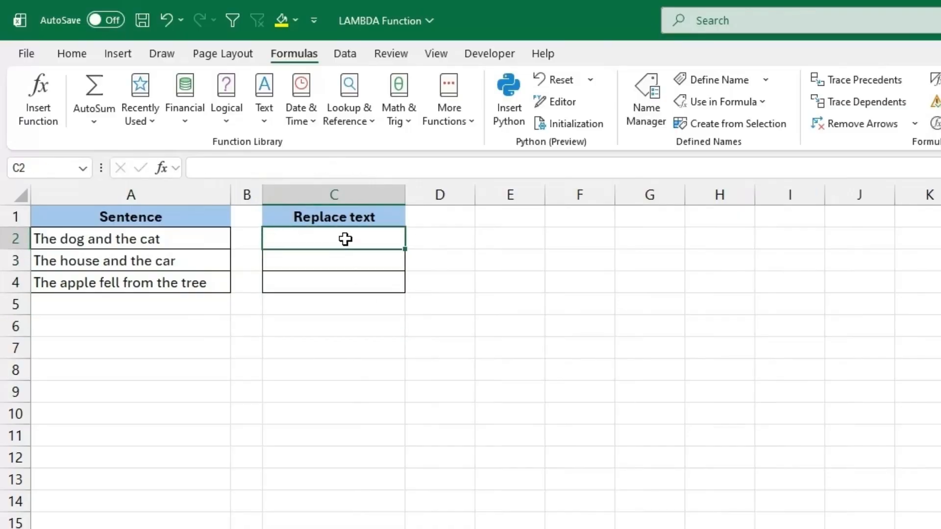
{"action": "left_click", "coordinate": [696, 80]}
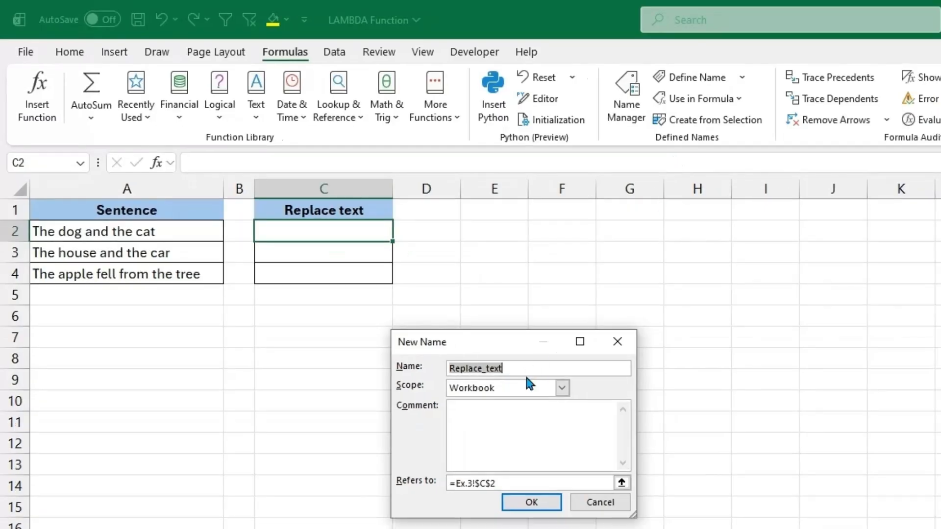
{"action": "left_click_drag", "start_coordinate": [502, 368], "coordinate": [486, 368]}
{"action": "type", "text": "the"}
{"action": "left_click", "coordinate": [500, 405]}
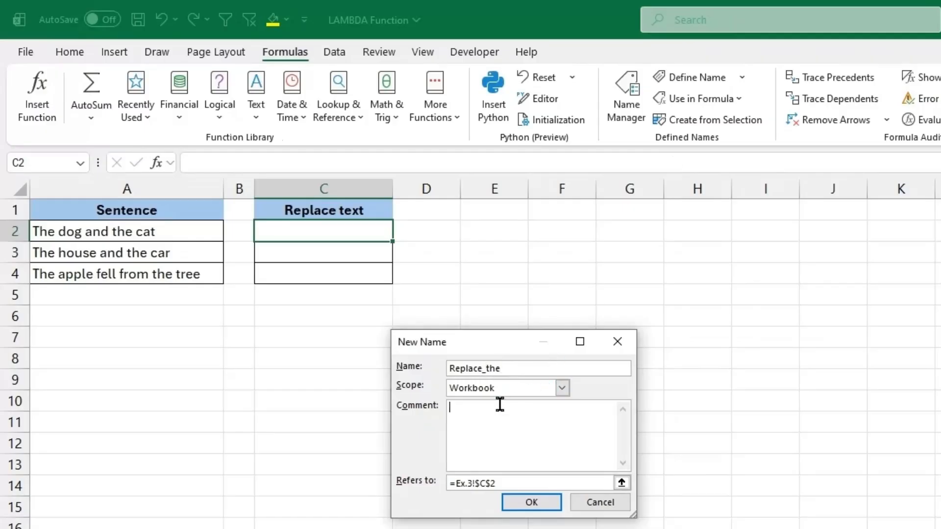
{"action": "type", "text": "Replaces the text within cell"}
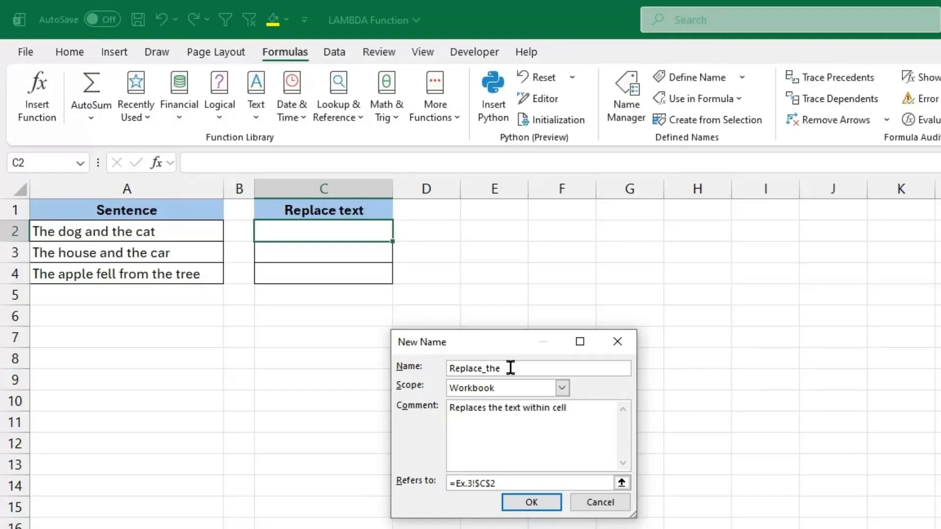
Set the name's reference to =LAMBDA(x,REGEXREPLACE(x,"the",,,1)) and save the definition.
{"action": "left_click_drag", "start_coordinate": [521, 483], "coordinate": [449, 483]}
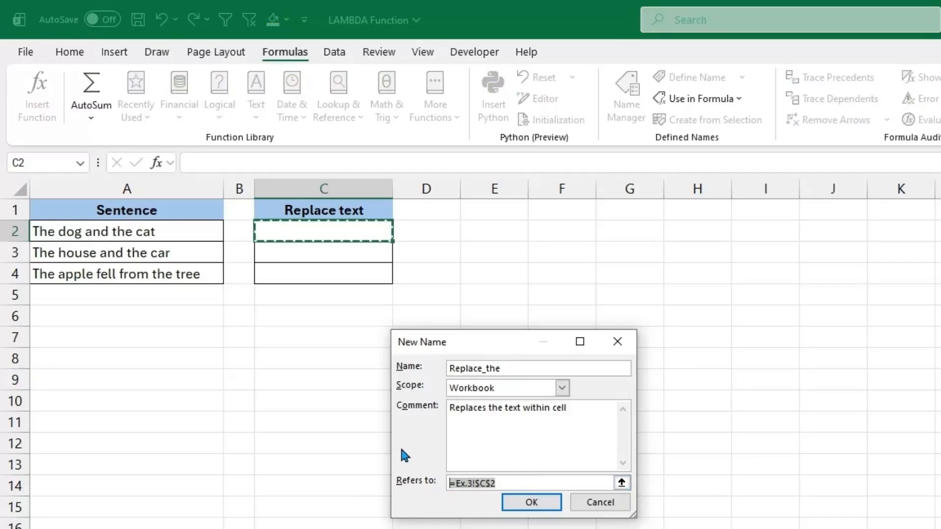
{"action": "type", "text": "=LAM"}
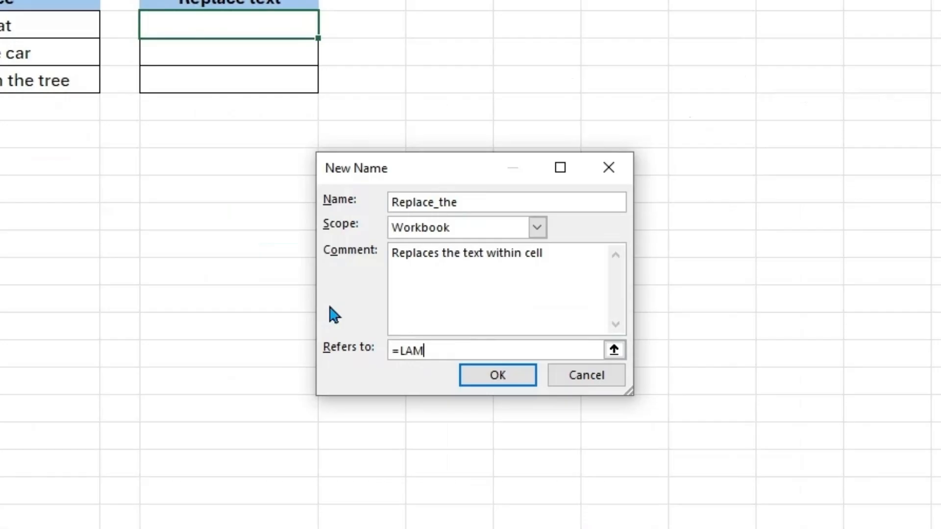
{"action": "type", "text": "BDA(x,"}
{"action": "type", "text": "REGE"}
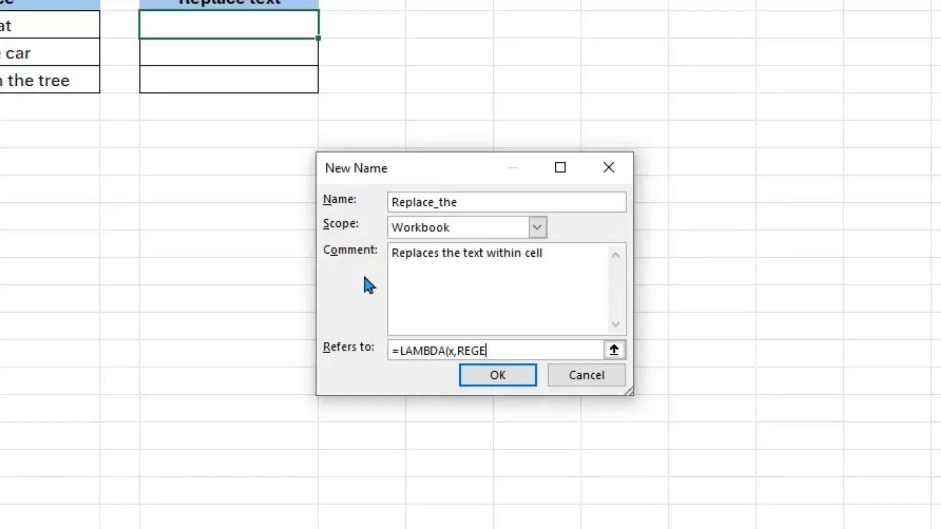
{"action": "type", "text": "XREPLACE("}
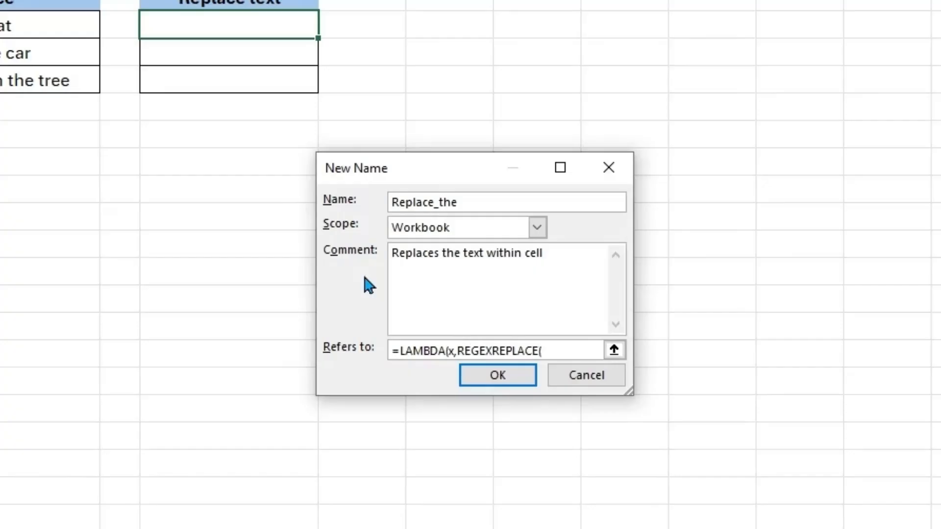
{"action": "type", "text": "x,\"the\",,,"}
{"action": "type", "text": "1"}
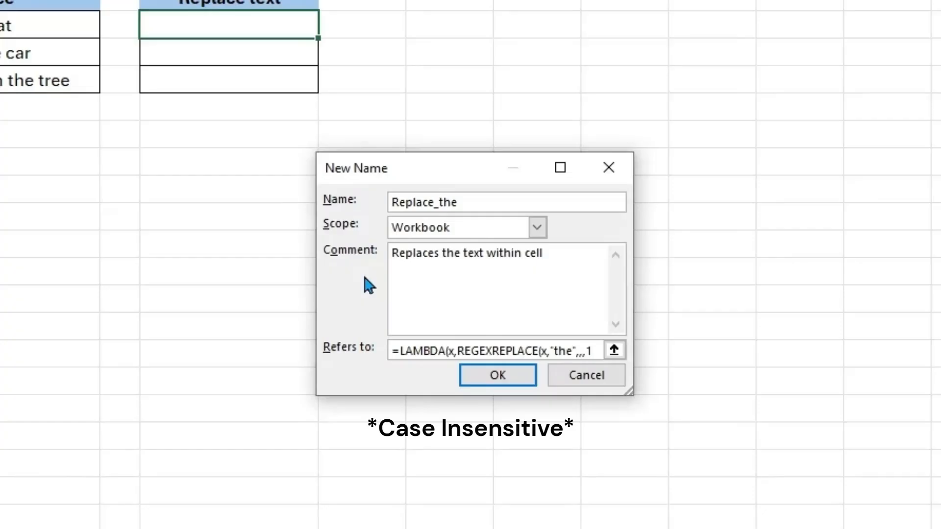
{"action": "type", "text": "))"}
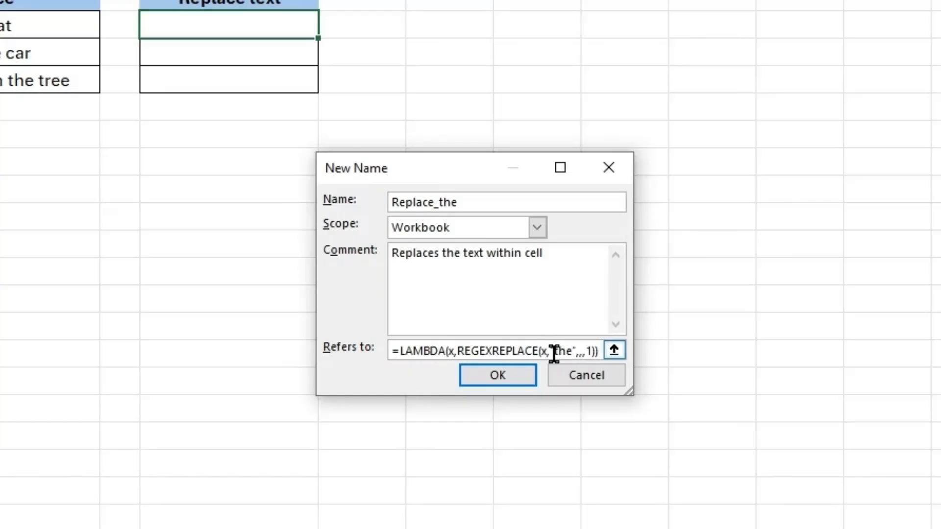
{"action": "left_click", "coordinate": [515, 381]}
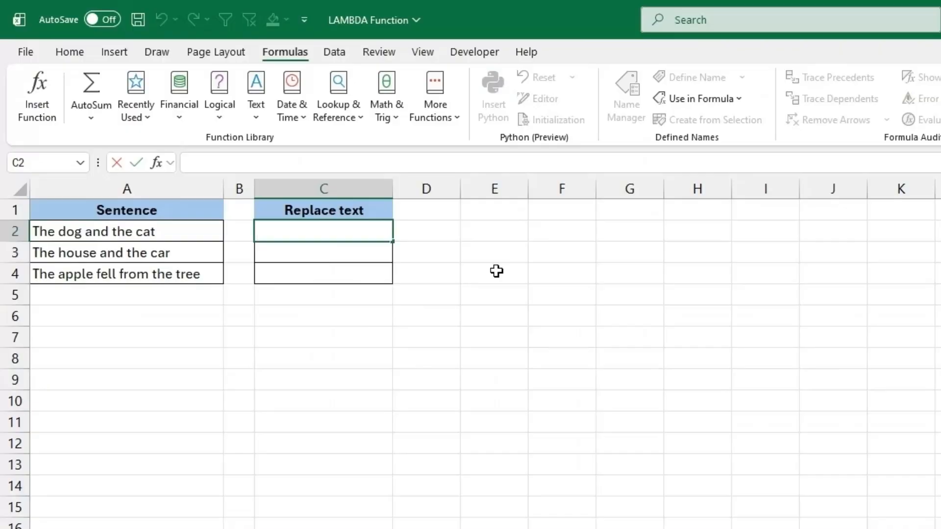
Enter =Replace_the(A2) in cell C2 and check the formula's result for the first sentence.
{"action": "type", "text": "=re"}
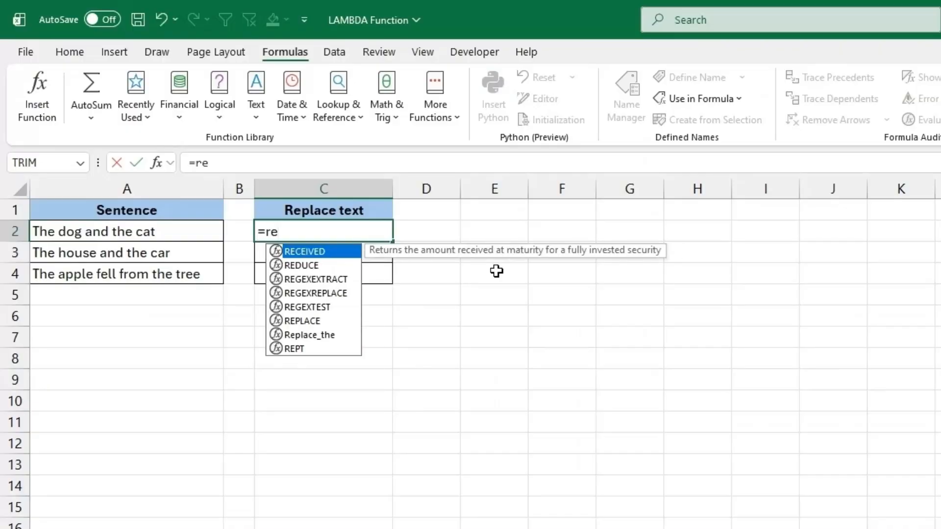
{"action": "type", "text": "pla"}
{"action": "left_click", "coordinate": [345, 269]}
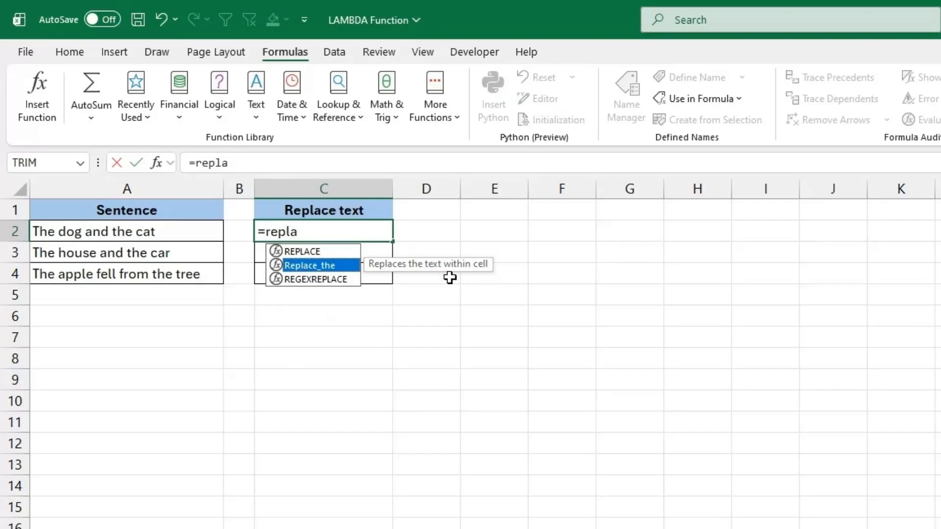
{"action": "double_click", "coordinate": [347, 267]}
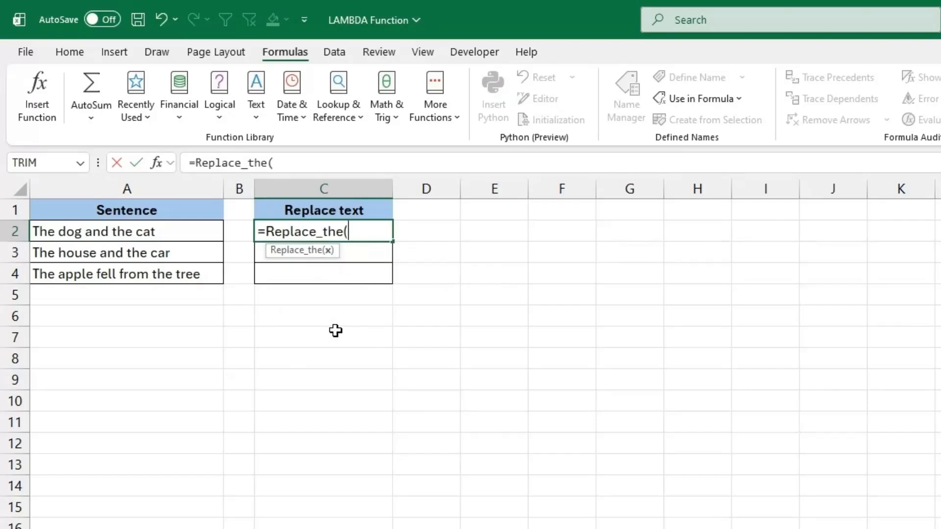
{"action": "left_click", "coordinate": [165, 234]}
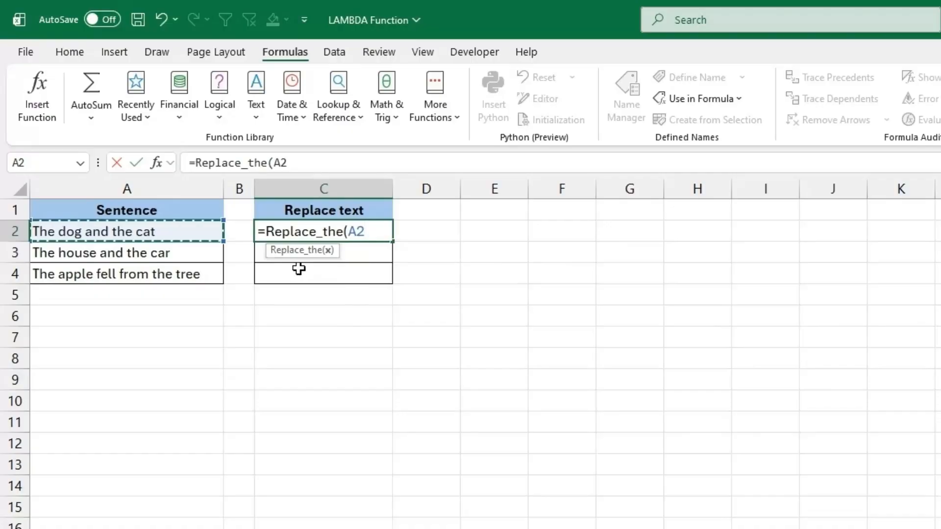
{"action": "key", "text": "Return"}
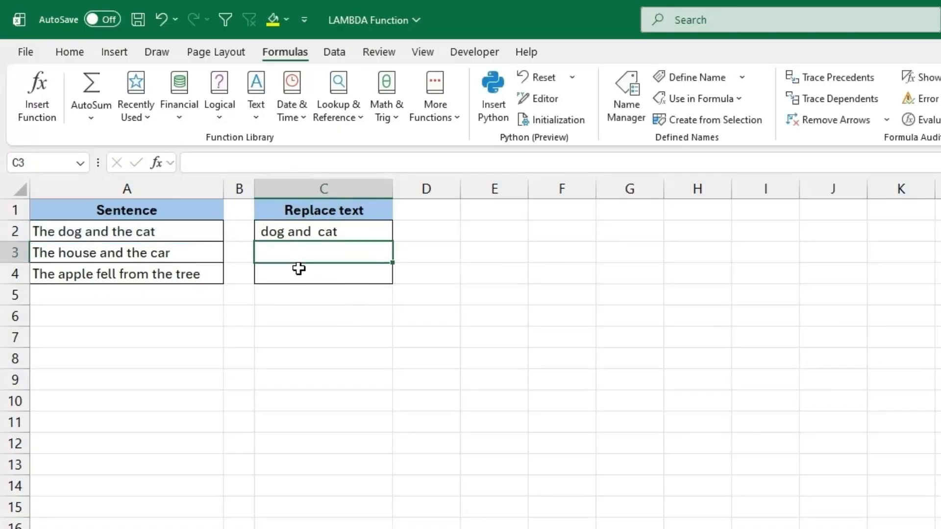
{"action": "left_click", "coordinate": [311, 234]}
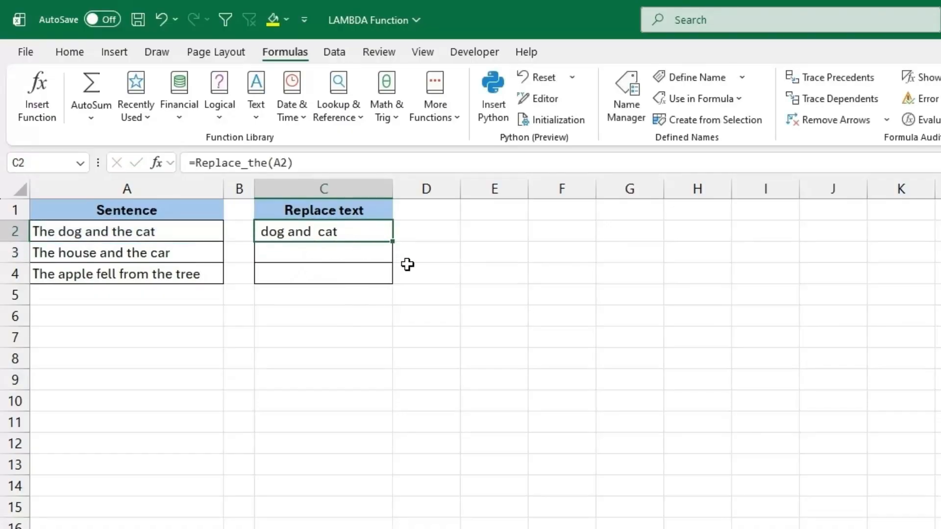
Fill the Replace_the formula from C2 down through C4 for the remaining sentences.
{"action": "left_click_drag", "start_coordinate": [395, 242], "coordinate": [397, 282]}
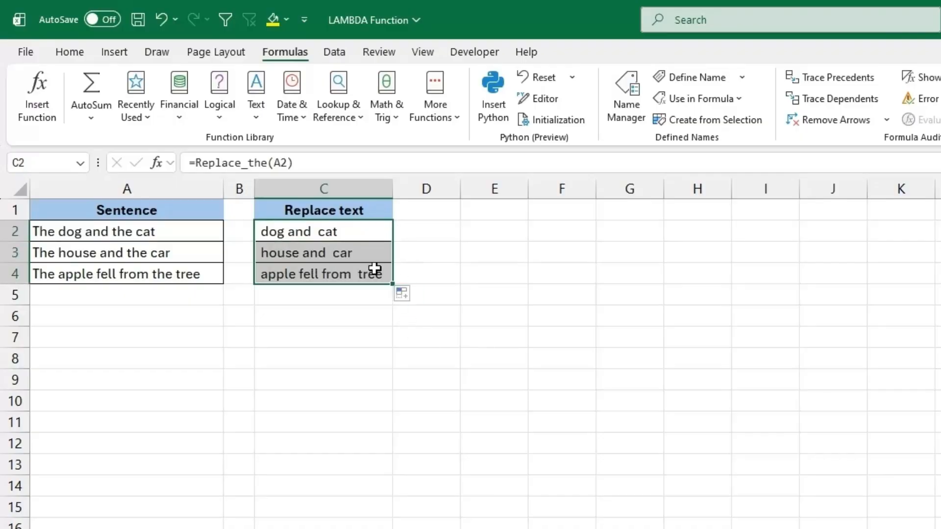
{"action": "left_click_drag", "start_coordinate": [346, 238], "coordinate": [346, 273]}
{"action": "left_click", "coordinate": [423, 231]}
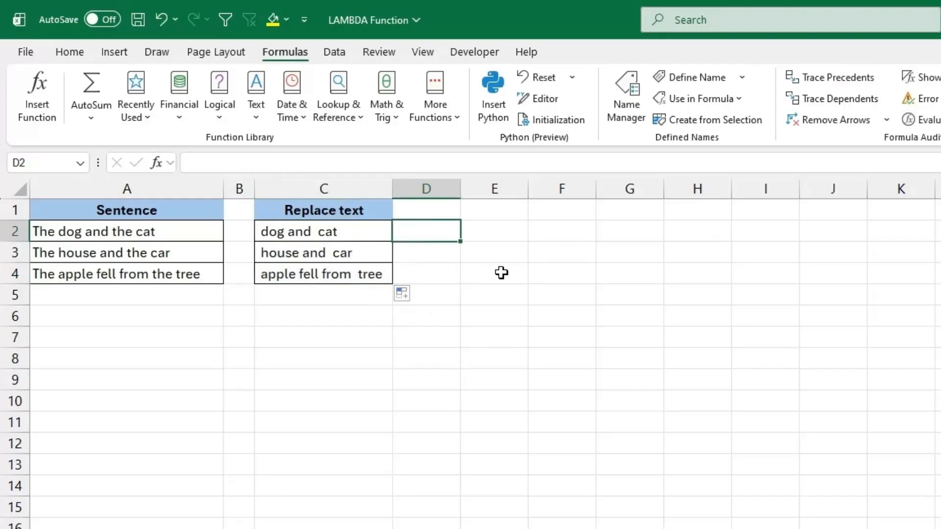
{"action": "type", "text": "=replace"}
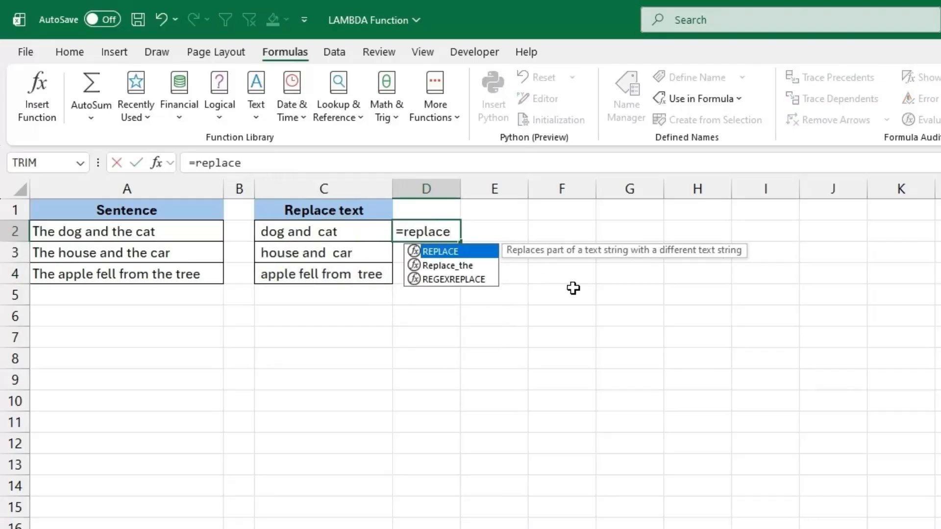
{"action": "left_click", "coordinate": [474, 266]}
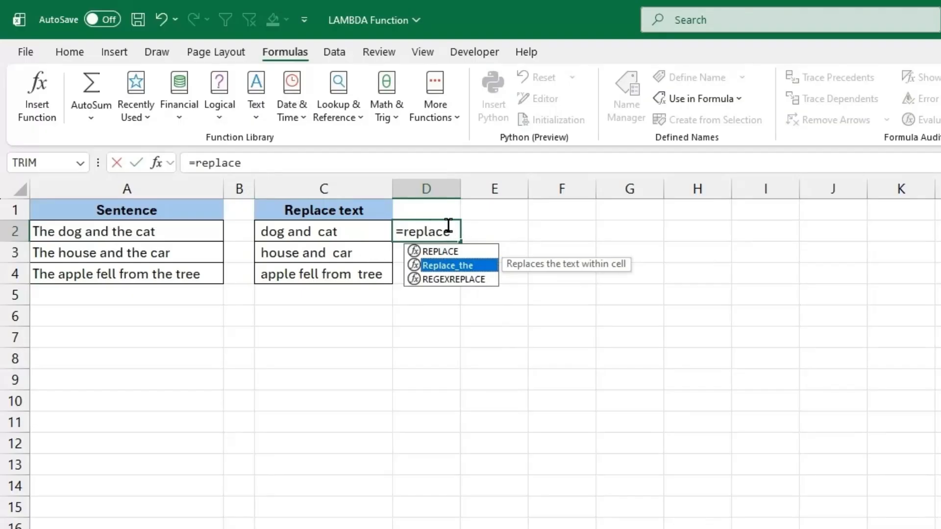
{"action": "left_click_drag", "start_coordinate": [450, 227], "coordinate": [348, 229]}
{"action": "key", "text": "BackSpace"}
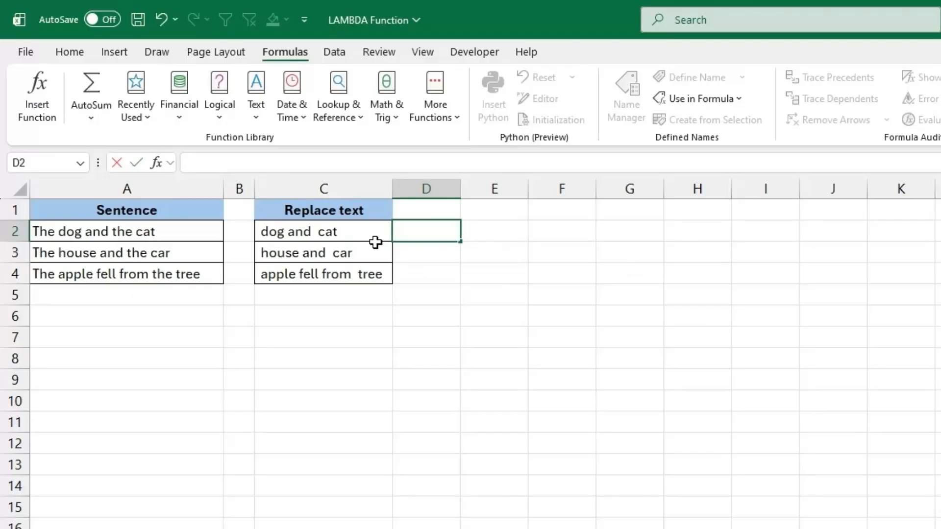
{"action": "key", "text": "Return"}
{"action": "key", "text": "Up"}
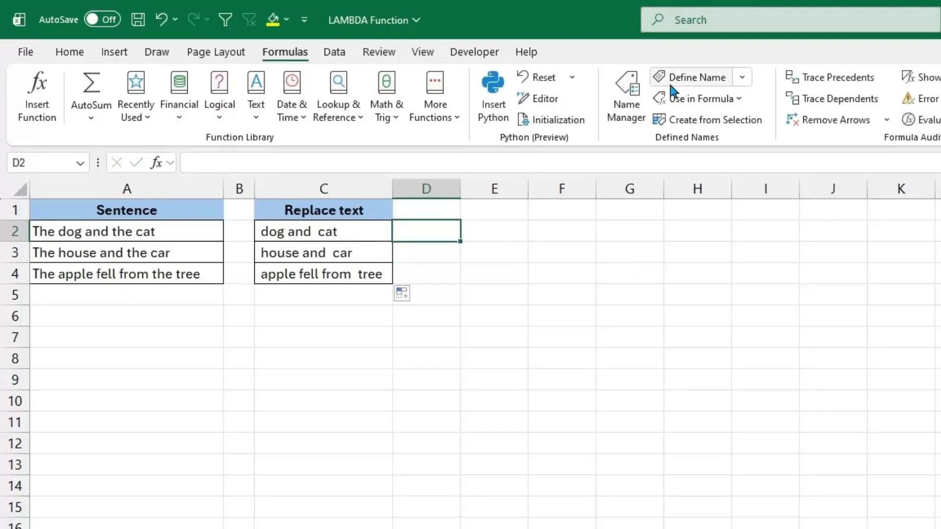
Copy the LAMBDA formula from the definition of the existing name Replace_the and close that definition.
{"action": "left_click", "coordinate": [622, 96]}
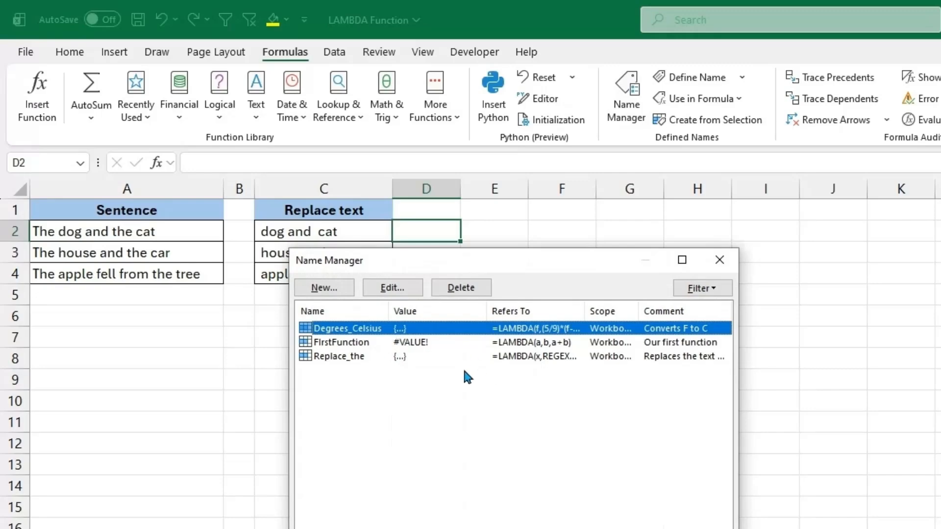
{"action": "left_click", "coordinate": [378, 357]}
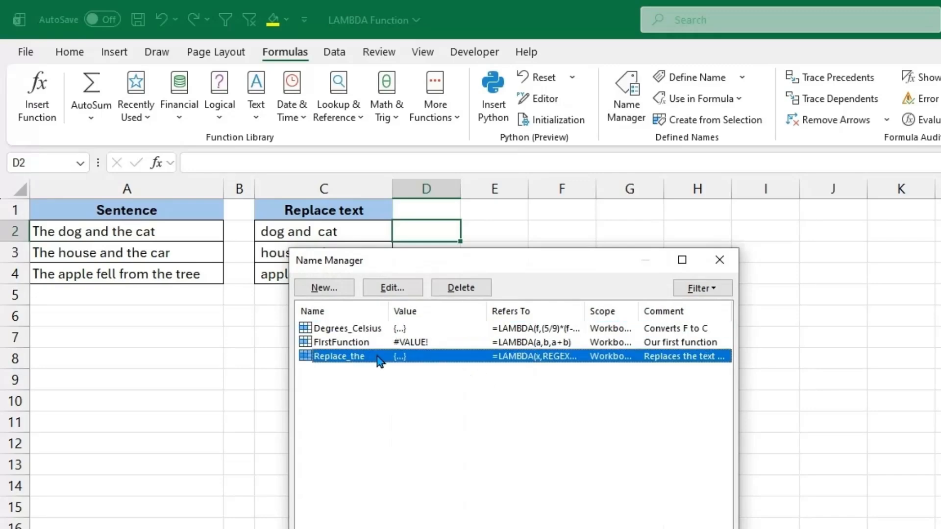
{"action": "left_click", "coordinate": [392, 288]}
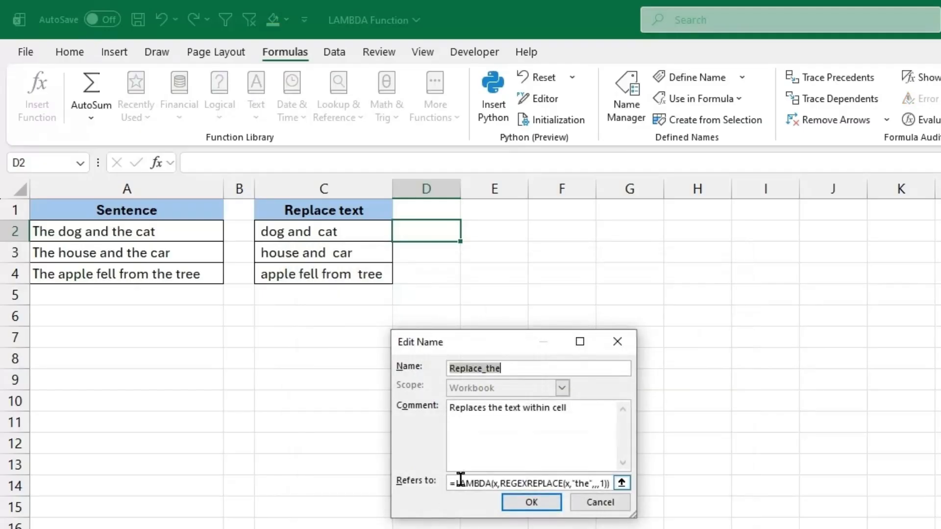
{"action": "left_click_drag", "start_coordinate": [451, 481], "coordinate": [637, 491]}
{"action": "key", "text": "ctrl+c"}
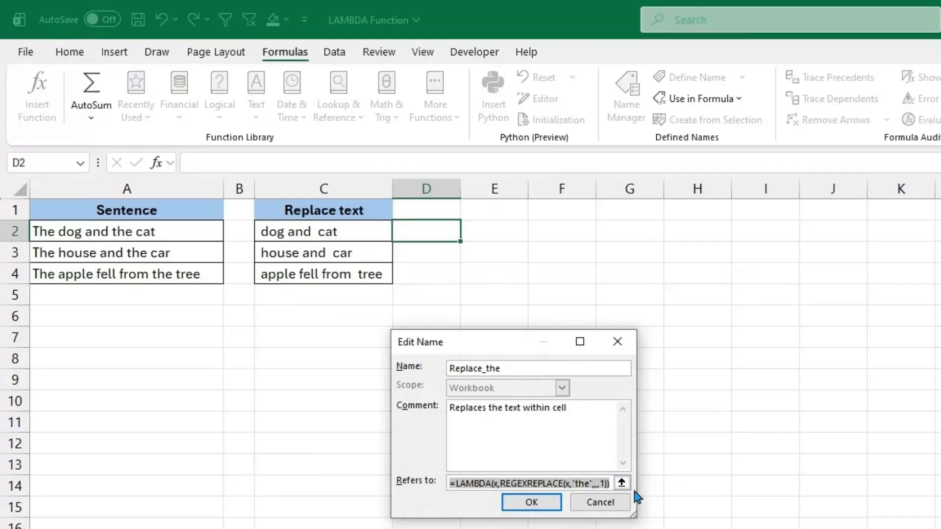
{"action": "left_click", "coordinate": [532, 509]}
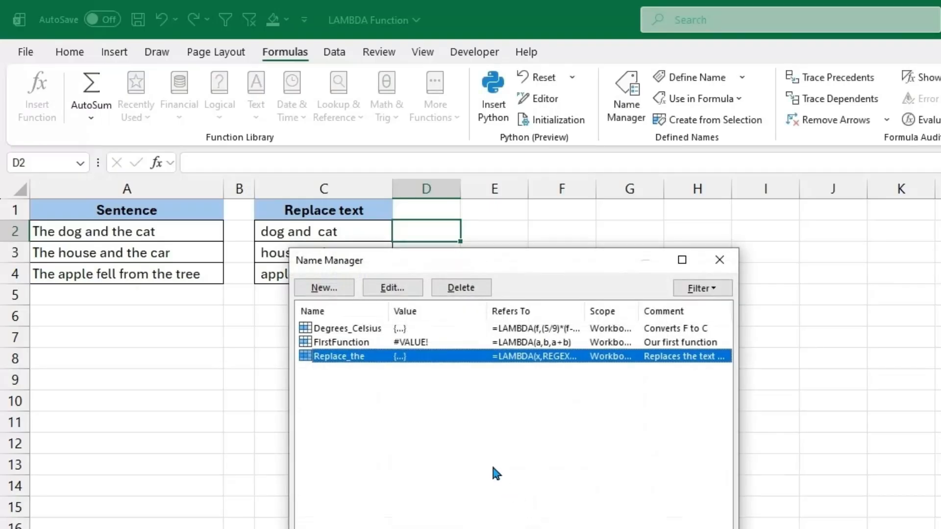
Begin defining a new workbook name Replace_and with the comment "Replace 'and' in text".
{"action": "left_click", "coordinate": [321, 290]}
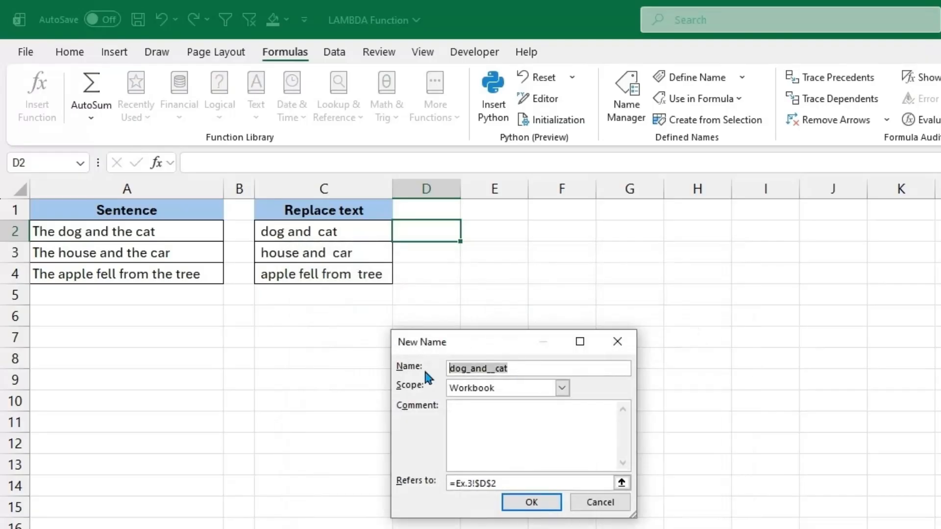
{"action": "type", "text": "Rep"}
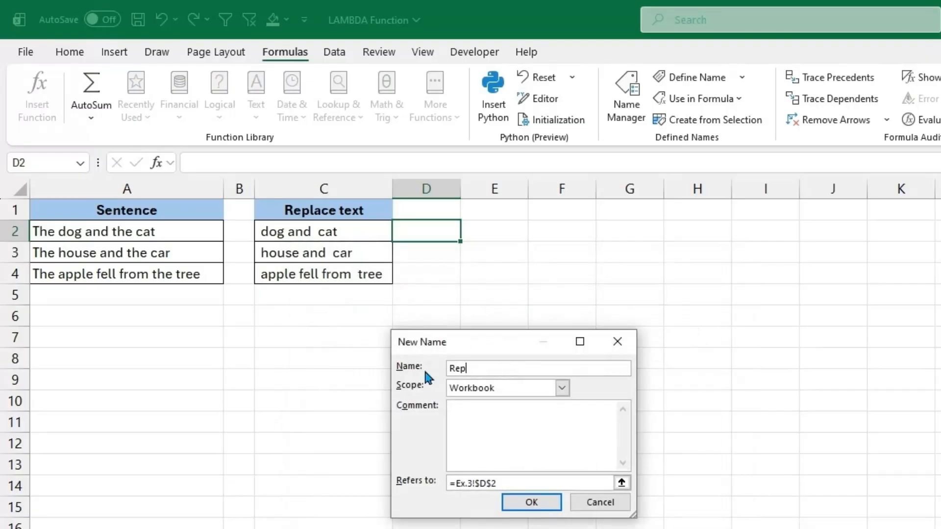
{"action": "type", "text": "lace_and"}
{"action": "left_click", "coordinate": [584, 439]}
{"action": "type", "text": "Replace and' in "}
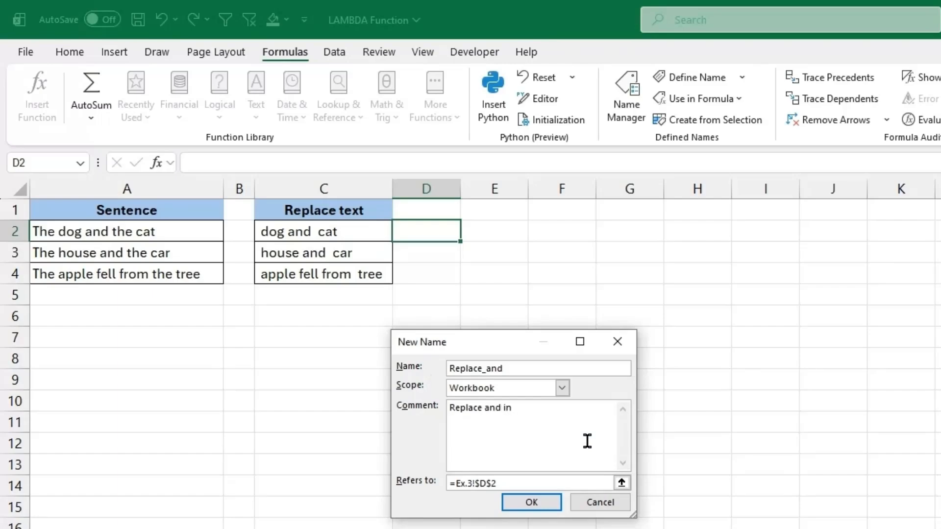
{"action": "type", "text": "text"}
{"action": "type", "text": "'"}
{"action": "left_click", "coordinate": [500, 408]}
{"action": "type", "text": "'"}
{"action": "left_click", "coordinate": [484, 408]}
{"action": "type", "text": "'"}
{"action": "left_click", "coordinate": [543, 423]}
{"action": "key", "text": "BackSpace"}
Paste the copied formula as the name's reference, change it to =LAMBDA(x,REGEXREPLACE(x,"and",,,1)), and save the definition.
{"action": "left_click_drag", "start_coordinate": [500, 484], "coordinate": [363, 478]}
{"action": "key", "text": "ctrl+v"}
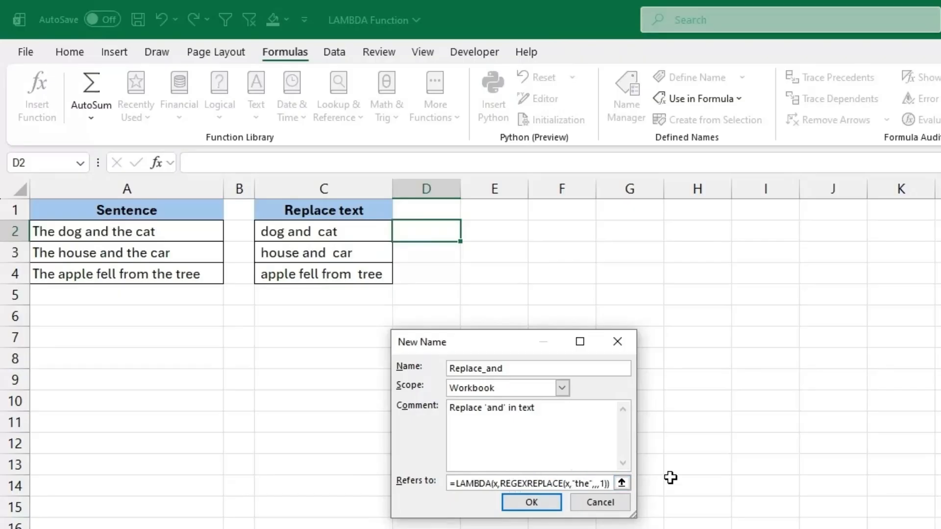
{"action": "key", "text": "BackSpace"}
{"action": "key", "text": "BackSpace"}
{"action": "key", "text": "BackSpace"}
{"action": "type", "text": "and"}
{"action": "left_click", "coordinate": [539, 502]}
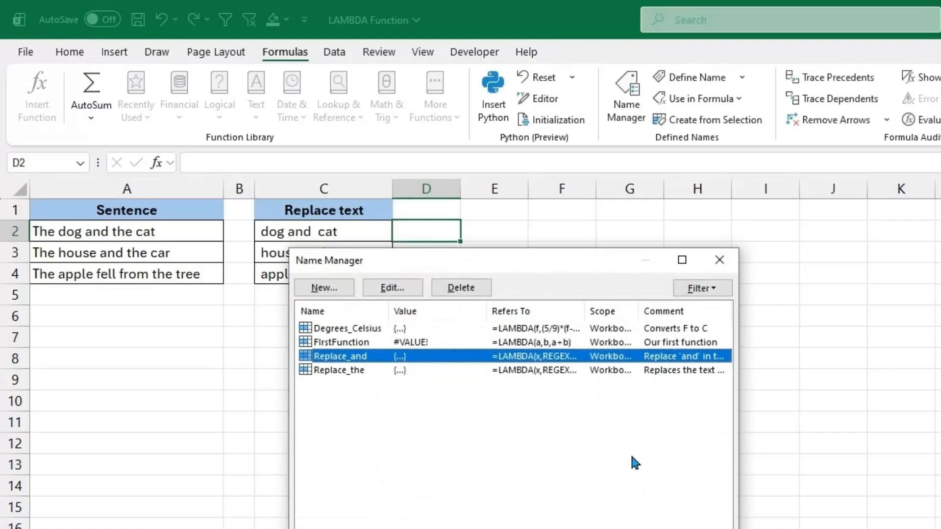
{"action": "left_click", "coordinate": [722, 260]}
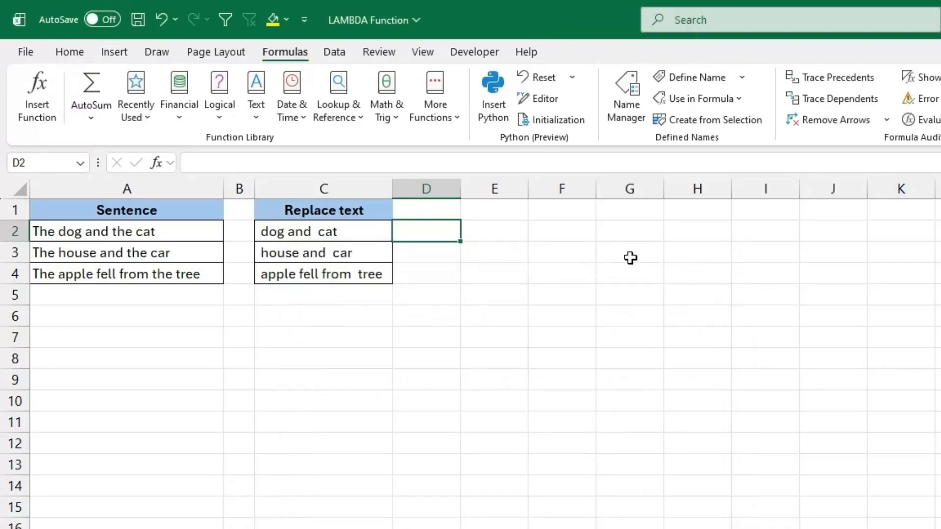
Enter =Replace_and(A2) in cell D2 to remove "and" from the first sentence.
{"action": "type", "text": "=replac"}
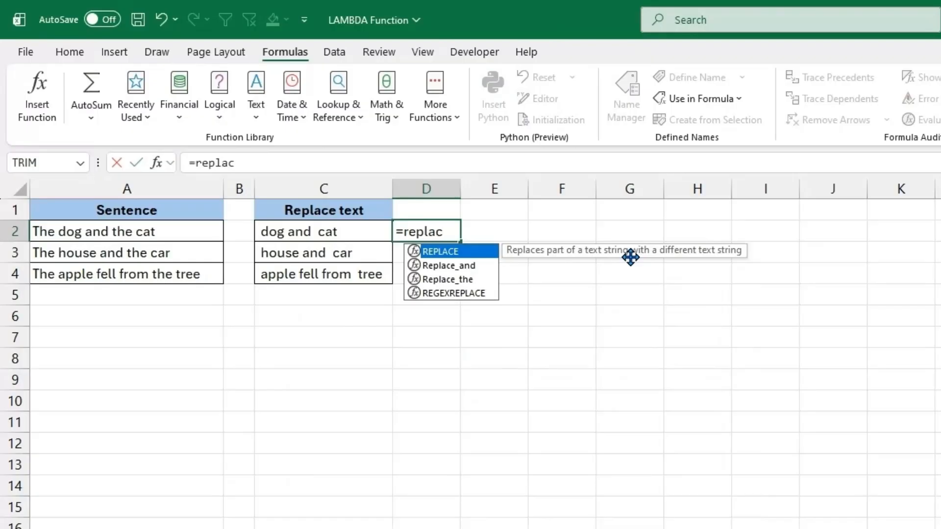
{"action": "type", "text": "e"}
{"action": "key", "text": "Down"}
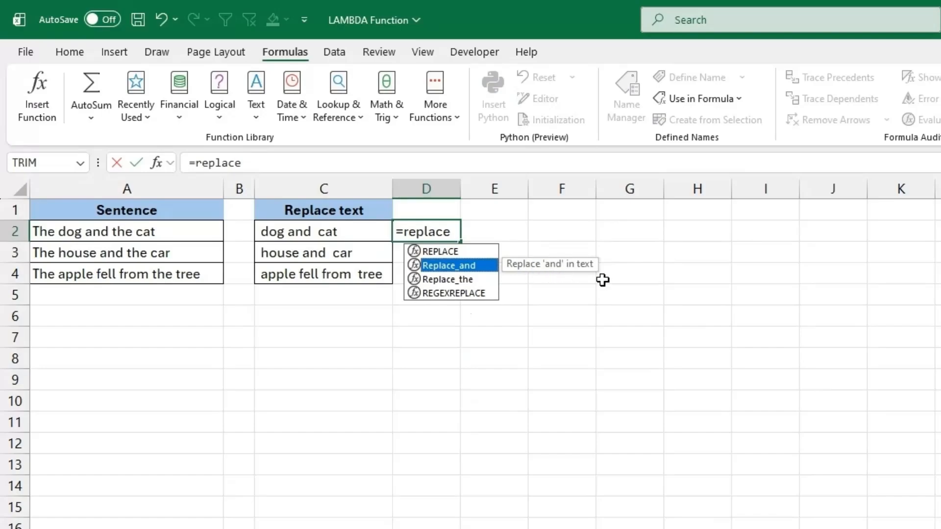
{"action": "double_click", "coordinate": [474, 266]}
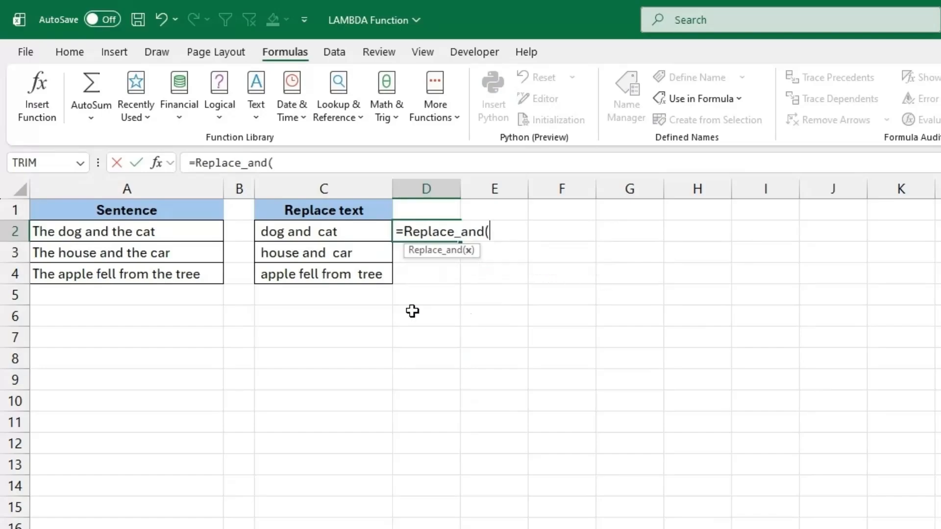
{"action": "left_click", "coordinate": [172, 238]}
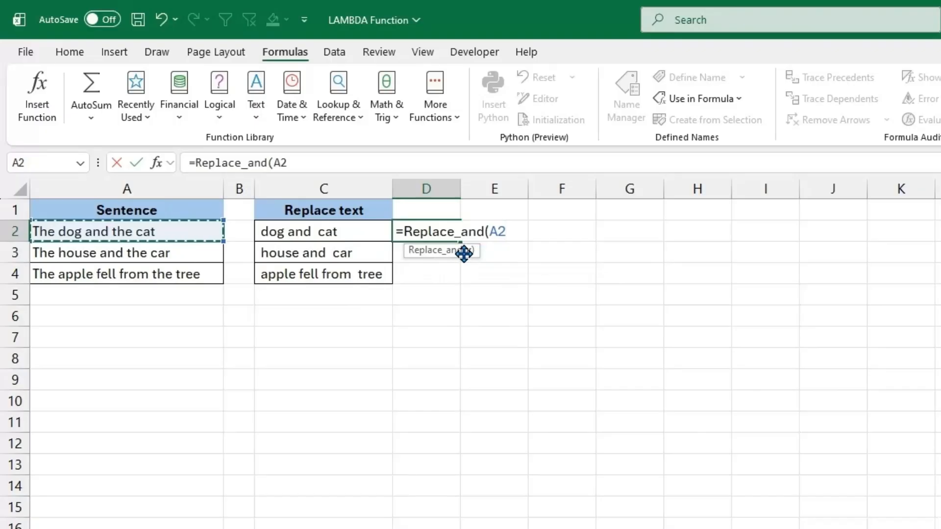
{"action": "key", "text": "Return"}
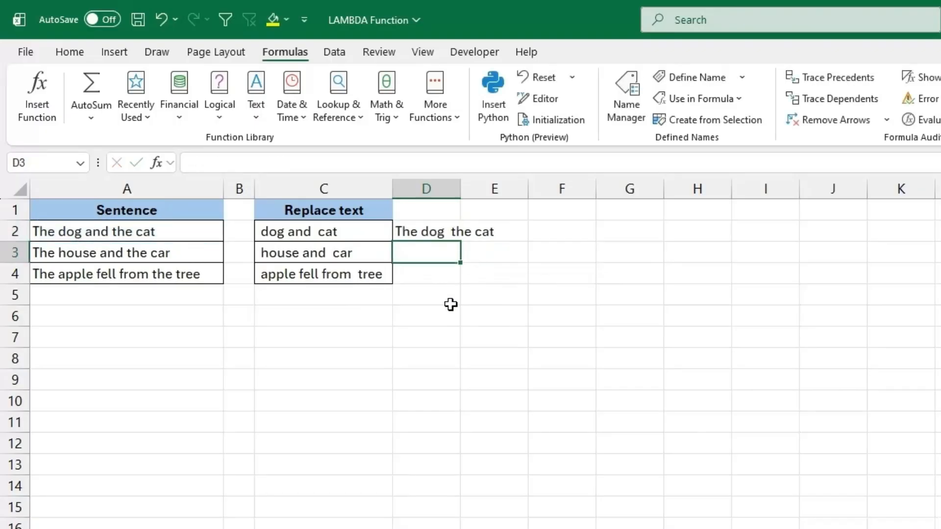
Fill the Replace_and formula from D2 down through D4 and widen column D to fit the sentences.
{"action": "double_click", "coordinate": [460, 189]}
{"action": "left_click", "coordinate": [484, 237]}
{"action": "left_click_drag", "start_coordinate": [504, 241], "coordinate": [509, 289]}
{"action": "left_click_drag", "start_coordinate": [505, 191], "coordinate": [575, 191]}
{"action": "left_click", "coordinate": [655, 235]}
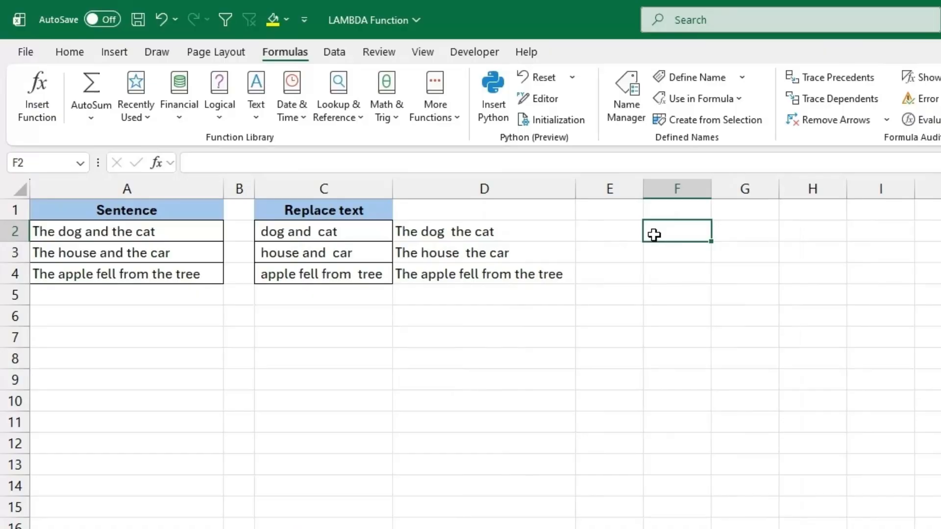